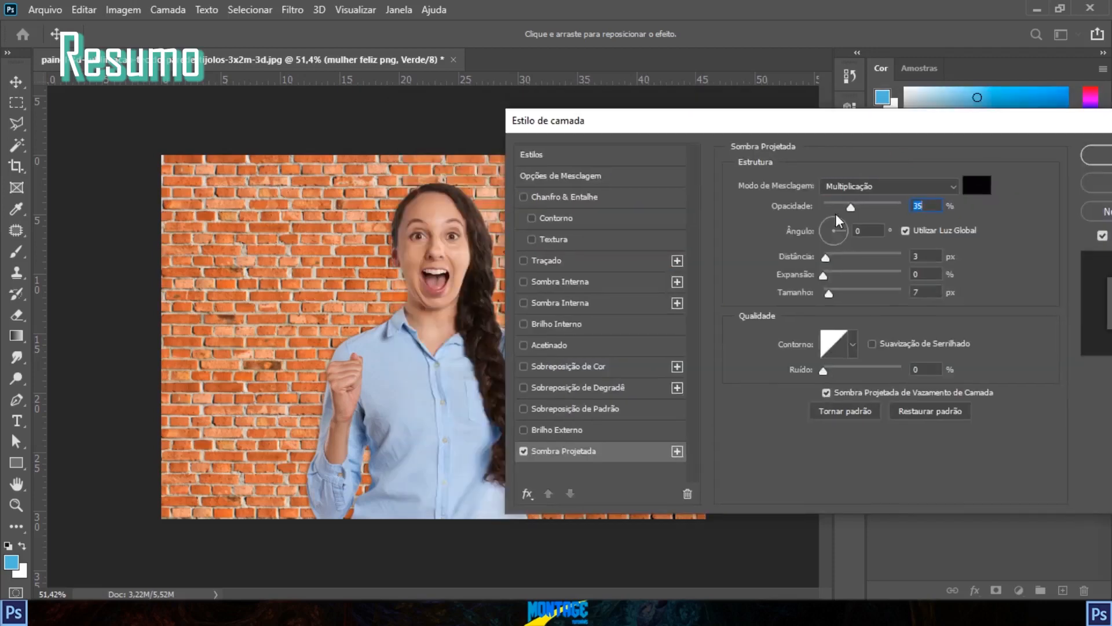
Reposition the woman's drop shadow on the canvas to an angle of -14° and a distance of 31 px.
{"action": "left_click_drag", "start_coordinate": [825, 259], "coordinate": [845, 238]}
{"action": "left_click_drag", "start_coordinate": [589, 116], "coordinate": [612, 121]}
{"action": "left_click_drag", "start_coordinate": [401, 209], "coordinate": [404, 216]}
{"action": "left_click_drag", "start_coordinate": [590, 126], "coordinate": [660, 153]}
{"action": "mouse_move", "coordinate": [457, 244]}
{"action": "left_mouse_down"}
{"action": "mouse_move", "coordinate": [460, 124]}
{"action": "mouse_move", "coordinate": [476, 122]}
{"action": "left_mouse_up"}
{"action": "left_click_drag", "start_coordinate": [404, 243], "coordinate": [300, 91]}
{"action": "left_click_drag", "start_coordinate": [503, 283], "coordinate": [695, 357]}
{"action": "left_click_drag", "start_coordinate": [387, 238], "coordinate": [266, 371]}
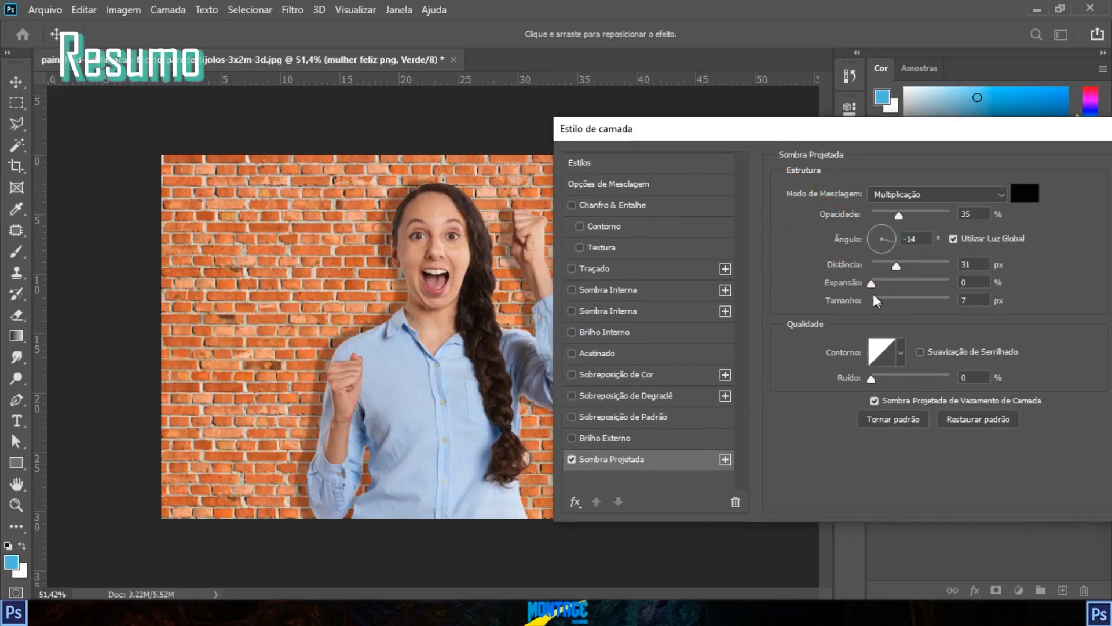
Set the drop shadow's spread (Expansão) to 9% and its size (Tamanho) to 27 px.
{"action": "mouse_move", "coordinate": [872, 284]}
{"action": "left_mouse_down"}
{"action": "mouse_move", "coordinate": [949, 284]}
{"action": "mouse_move", "coordinate": [908, 284]}
{"action": "left_mouse_up"}
{"action": "left_click_drag", "start_coordinate": [473, 278], "coordinate": [596, 428]}
{"action": "key", "text": "Escape"}
{"action": "left_click_drag", "start_coordinate": [908, 284], "coordinate": [949, 284]}
{"action": "mouse_move", "coordinate": [876, 302]}
{"action": "left_mouse_down"}
{"action": "mouse_move", "coordinate": [905, 300]}
{"action": "mouse_move", "coordinate": [884, 303]}
{"action": "left_mouse_up"}
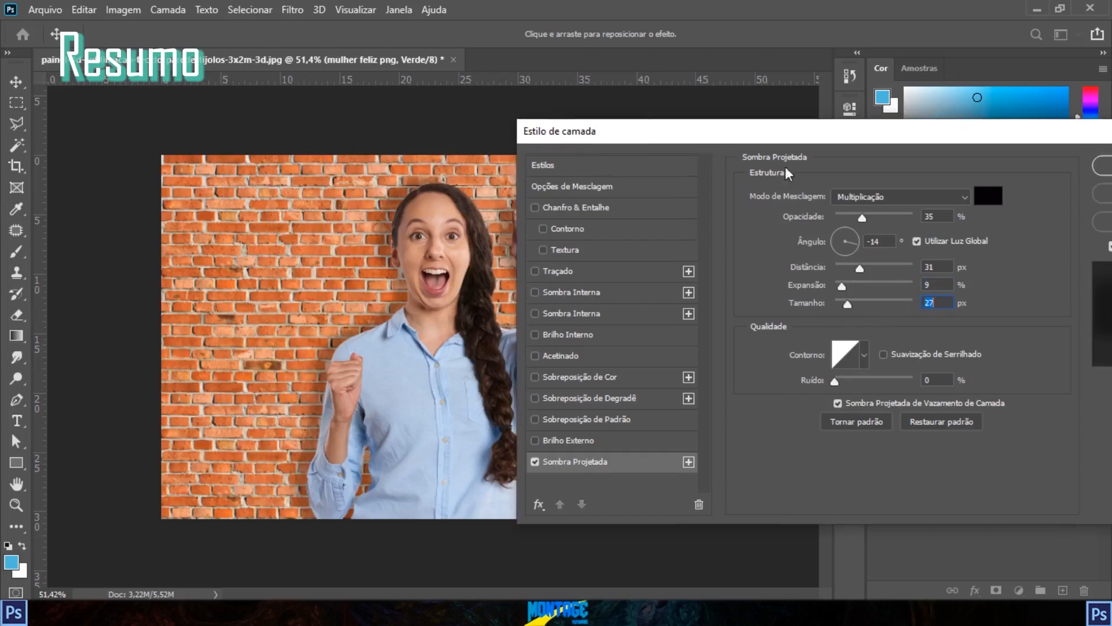
Apply the drop shadow style with a slightly higher opacity and undo it.
{"action": "mouse_move", "coordinate": [862, 218]}
{"action": "left_mouse_down"}
{"action": "mouse_move", "coordinate": [812, 206]}
{"action": "mouse_move", "coordinate": [912, 219]}
{"action": "mouse_move", "coordinate": [872, 218]}
{"action": "left_mouse_up"}
{"action": "left_click_drag", "start_coordinate": [873, 131], "coordinate": [841, 94]}
{"action": "left_click", "coordinate": [1087, 130]}
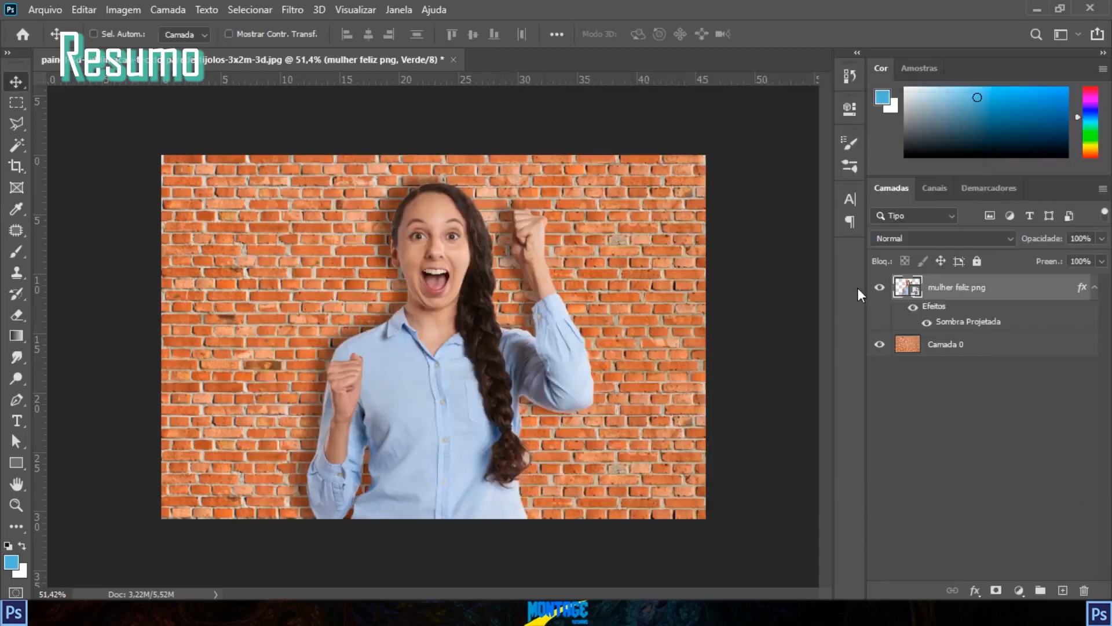
{"action": "key", "text": "ctrl+z"}
Duplicate the "mulher feliz png" layer and rename the lower of the two layers "Sombra".
{"action": "key", "text": "ctrl+j"}
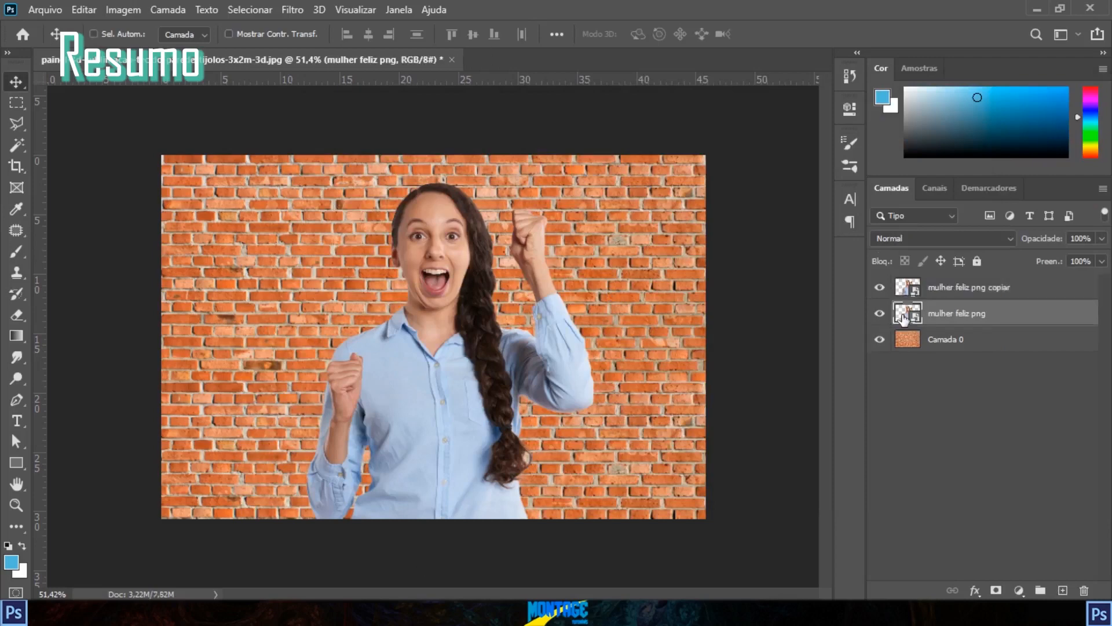
{"action": "double_click", "coordinate": [966, 313]}
{"action": "type", "text": "Sombra"}
{"action": "key", "text": "Return"}
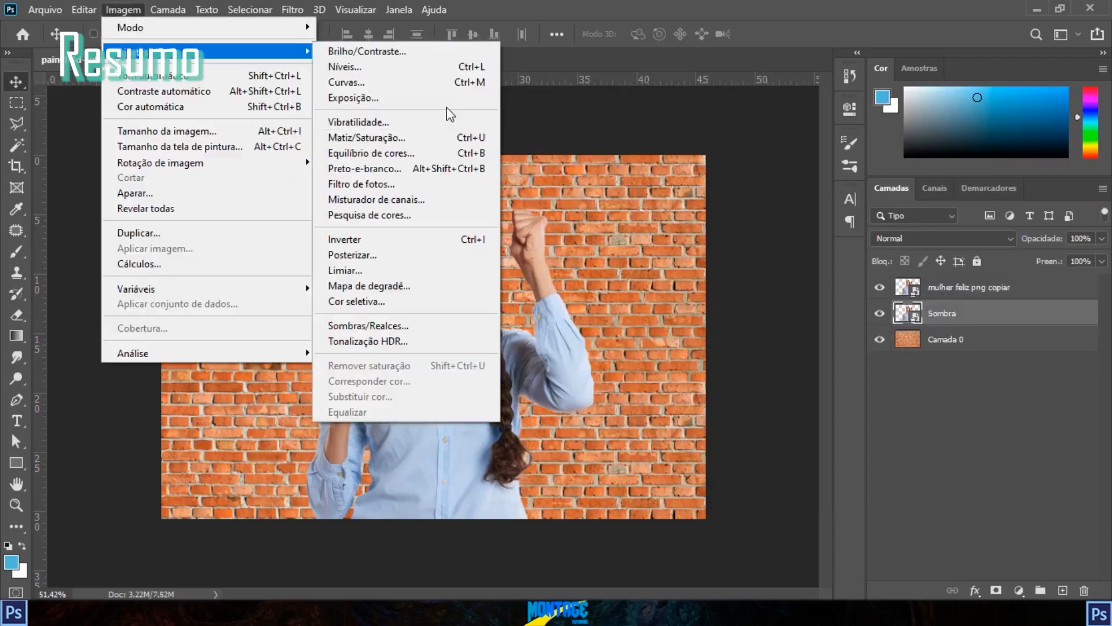
Darken the Sombra layer to solid black with Hue/Saturation and offset it slightly to the left behind the woman.
{"action": "left_click", "coordinate": [377, 133]}
{"action": "left_click_drag", "start_coordinate": [670, 261], "coordinate": [591, 266]}
{"action": "left_click", "coordinate": [867, 102]}
{"action": "mouse_move", "coordinate": [433, 234]}
{"action": "left_mouse_down"}
{"action": "mouse_move", "coordinate": [317, 223]}
{"action": "mouse_move", "coordinate": [419, 243]}
{"action": "left_mouse_up"}
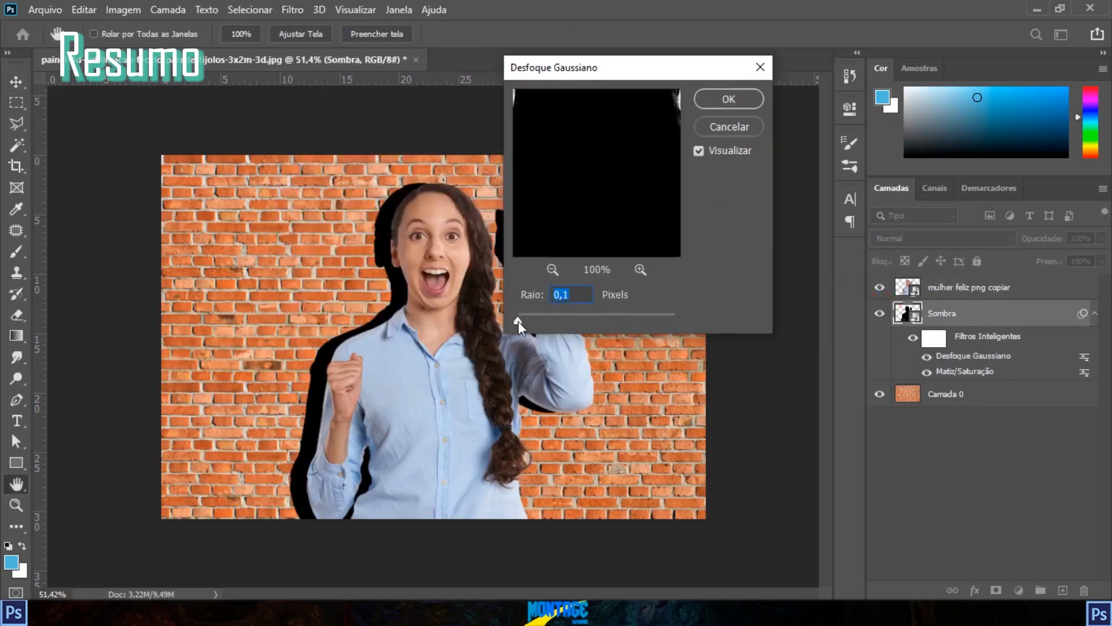
Soften the Sombra layer with Gaussian Blur and lower its opacity, comparing the image with the layer hidden and shown.
{"action": "left_click_drag", "start_coordinate": [508, 321], "coordinate": [589, 320]}
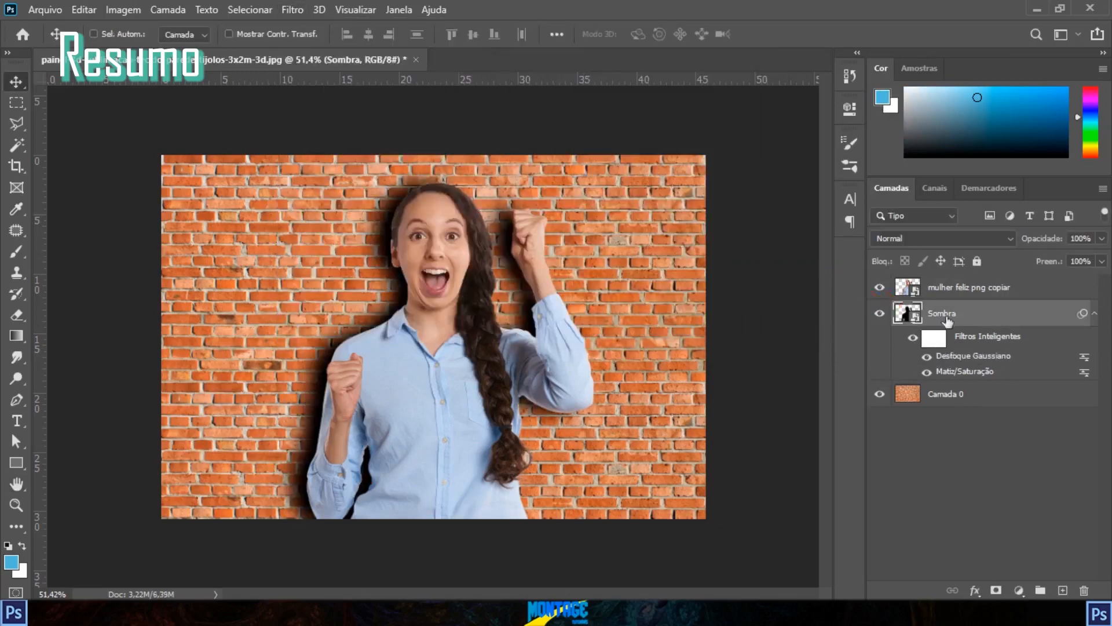
{"action": "left_click", "coordinate": [1102, 239]}
{"action": "left_click_drag", "start_coordinate": [1101, 255], "coordinate": [1062, 256]}
{"action": "left_click", "coordinate": [966, 483]}
{"action": "left_click", "coordinate": [880, 314]}
{"action": "left_click", "coordinate": [880, 314]}
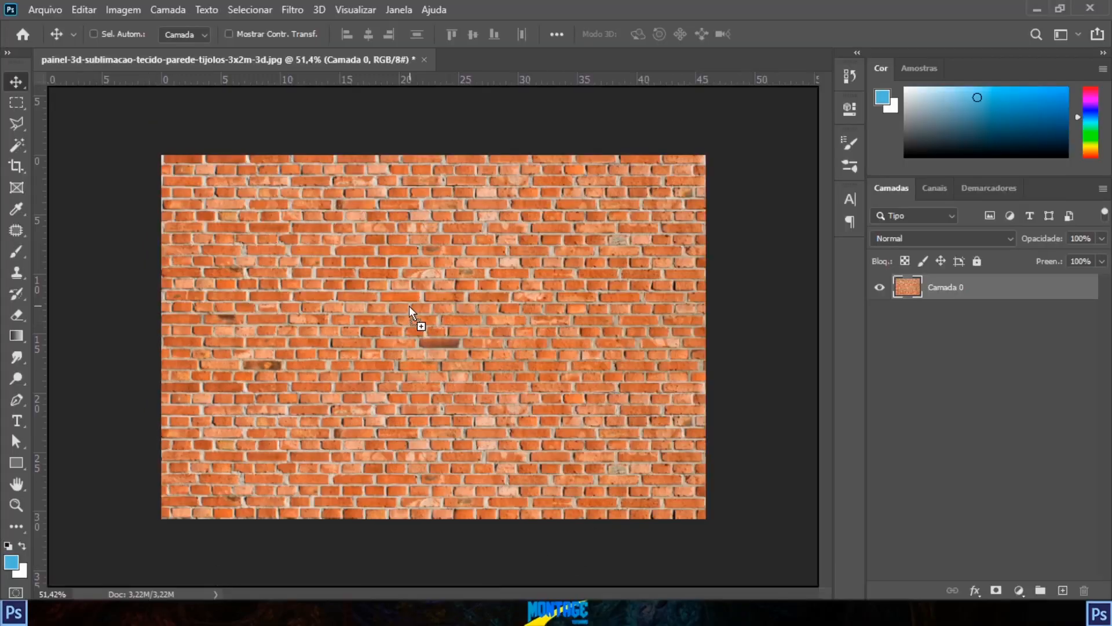
Place the "mulher feliz png" image over the brick wall and enlarge the woman to fill most of the canvas height.
{"action": "key", "text": "ctrl+t"}
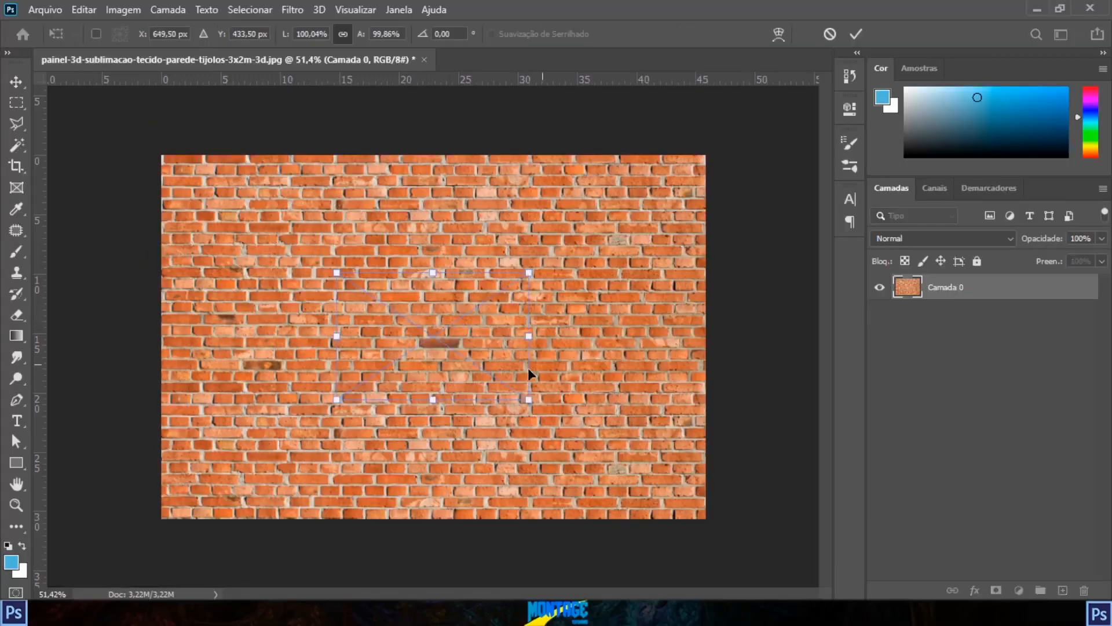
{"action": "left_click_drag", "start_coordinate": [534, 274], "coordinate": [711, 151]}
{"action": "left_click_drag", "start_coordinate": [520, 248], "coordinate": [556, 268]}
{"action": "left_click", "coordinate": [856, 34]}
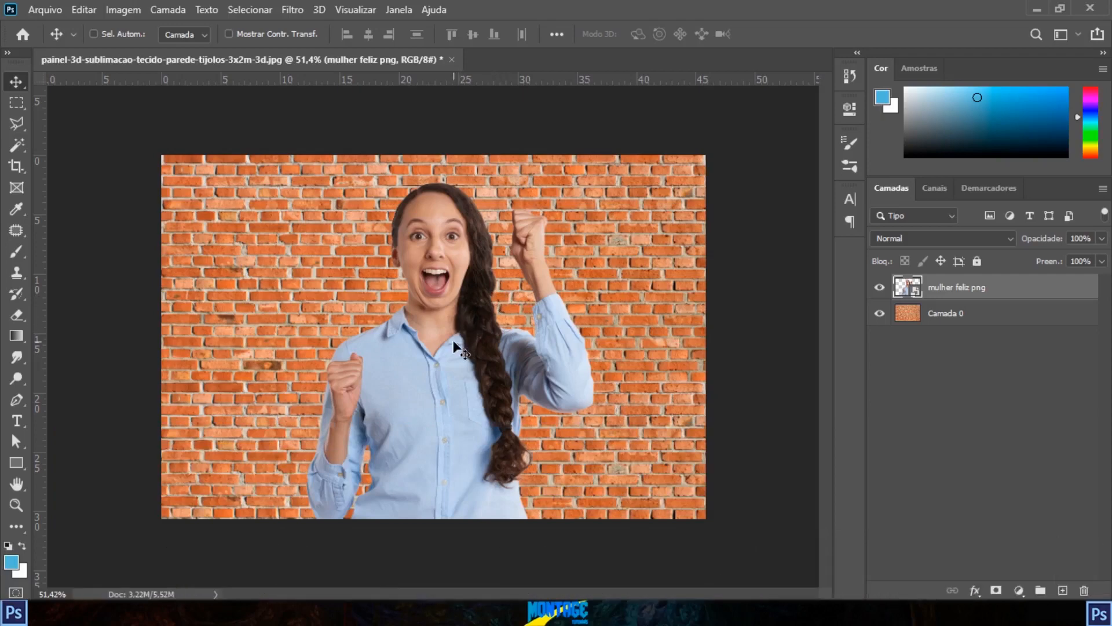
Shift the woman's layer slightly left and down over the brick wall.
{"action": "mouse_move", "coordinate": [454, 346]}
{"action": "left_mouse_down"}
{"action": "mouse_move", "coordinate": [472, 304]}
{"action": "mouse_move", "coordinate": [497, 307]}
{"action": "mouse_move", "coordinate": [447, 346]}
{"action": "left_mouse_up"}
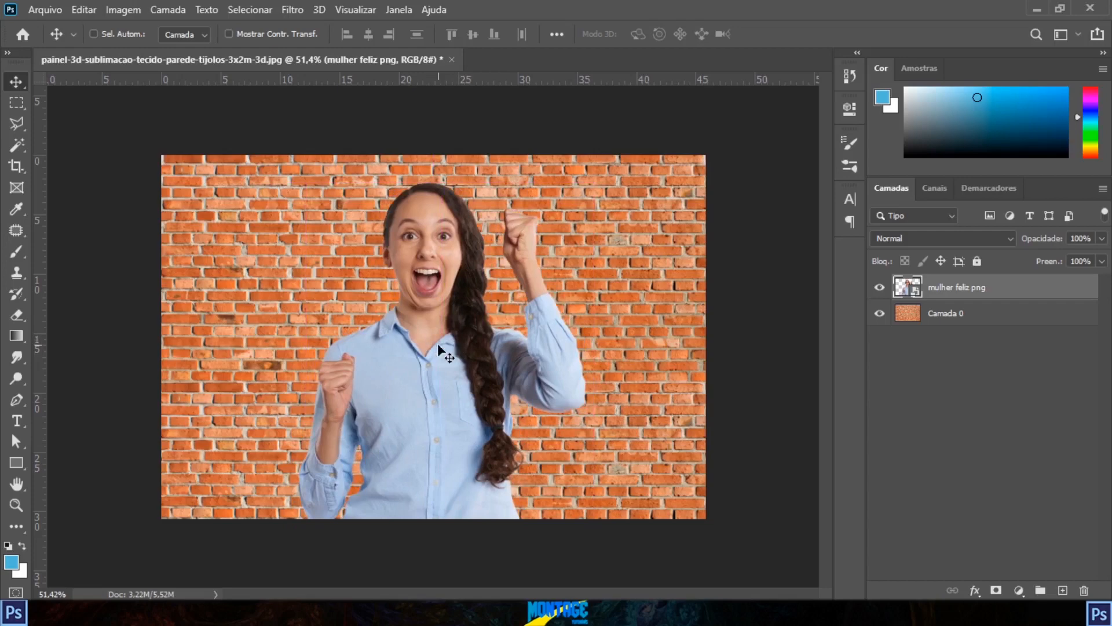
{"action": "left_click_drag", "start_coordinate": [466, 302], "coordinate": [467, 323]}
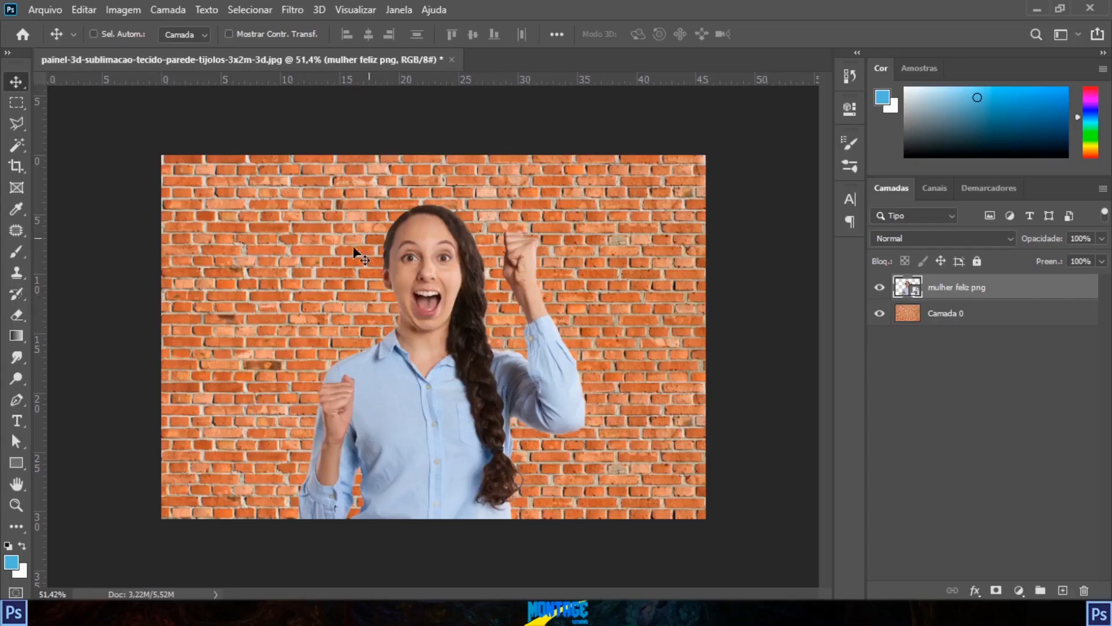
Open the blending options of the "mulher feliz png" layer and enable the Sombra Projetada (Drop Shadow) effect.
{"action": "right_click", "coordinate": [974, 286]}
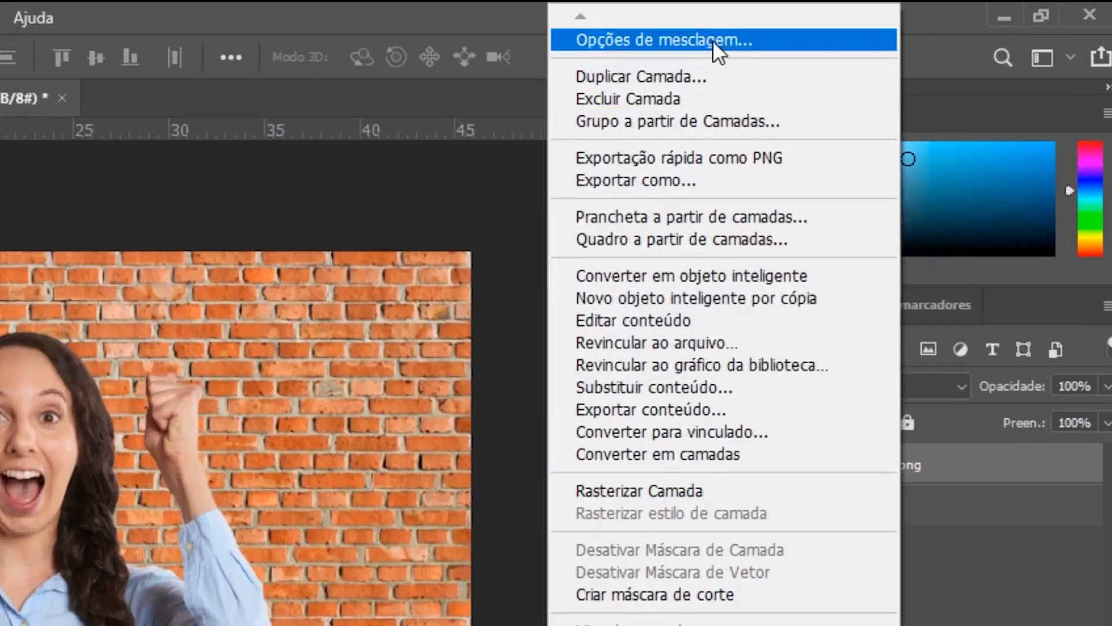
{"action": "left_click", "coordinate": [671, 39]}
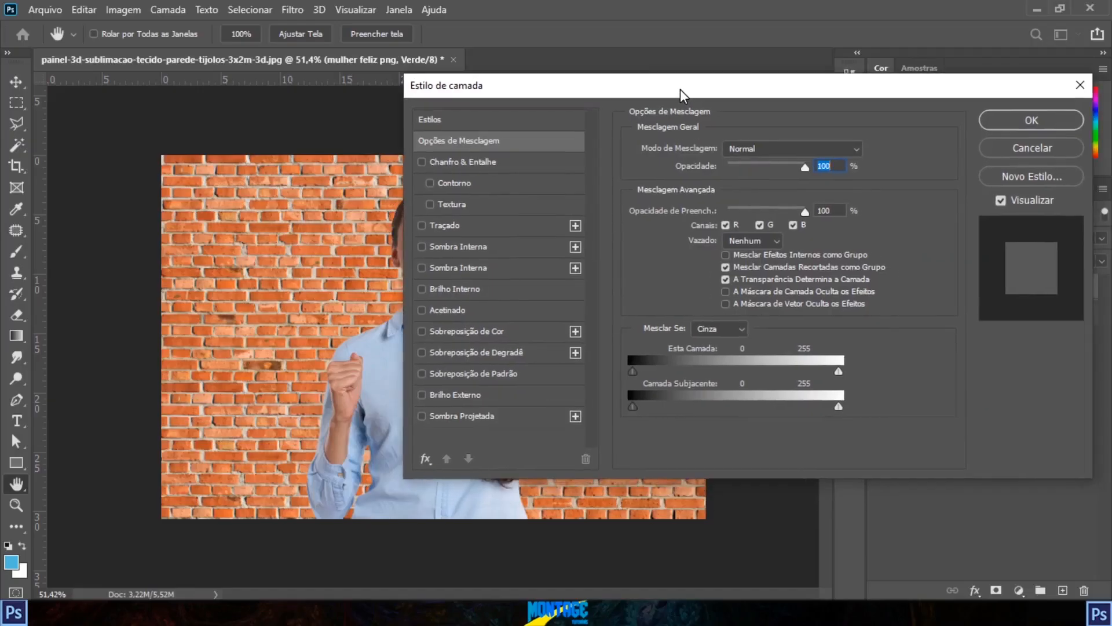
{"action": "left_click_drag", "start_coordinate": [680, 89], "coordinate": [650, 98]}
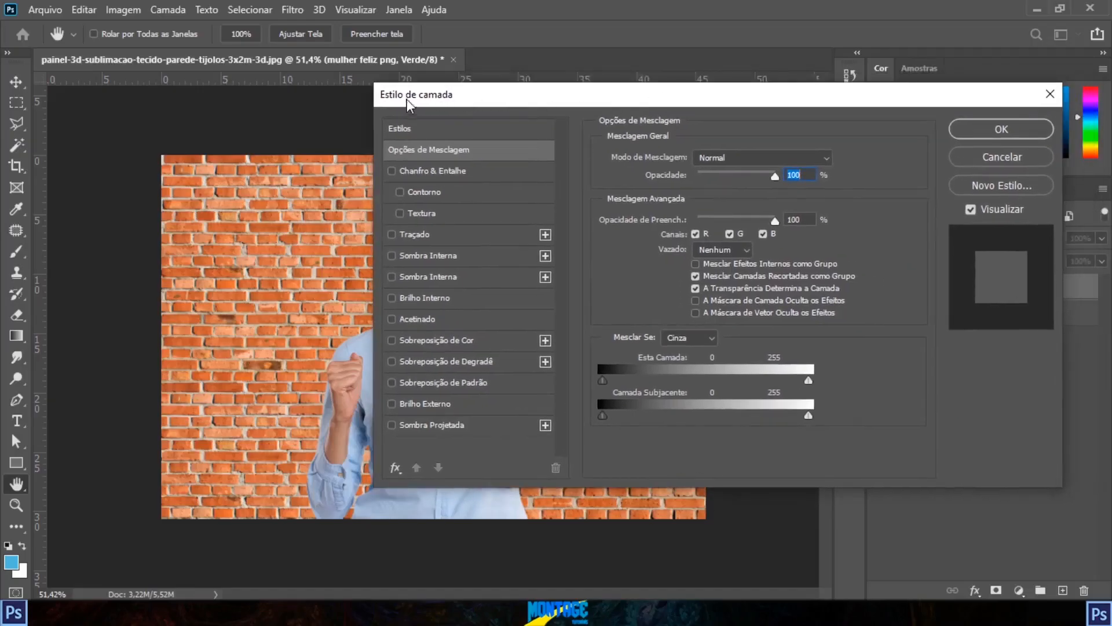
{"action": "left_click_drag", "start_coordinate": [489, 105], "coordinate": [557, 90]}
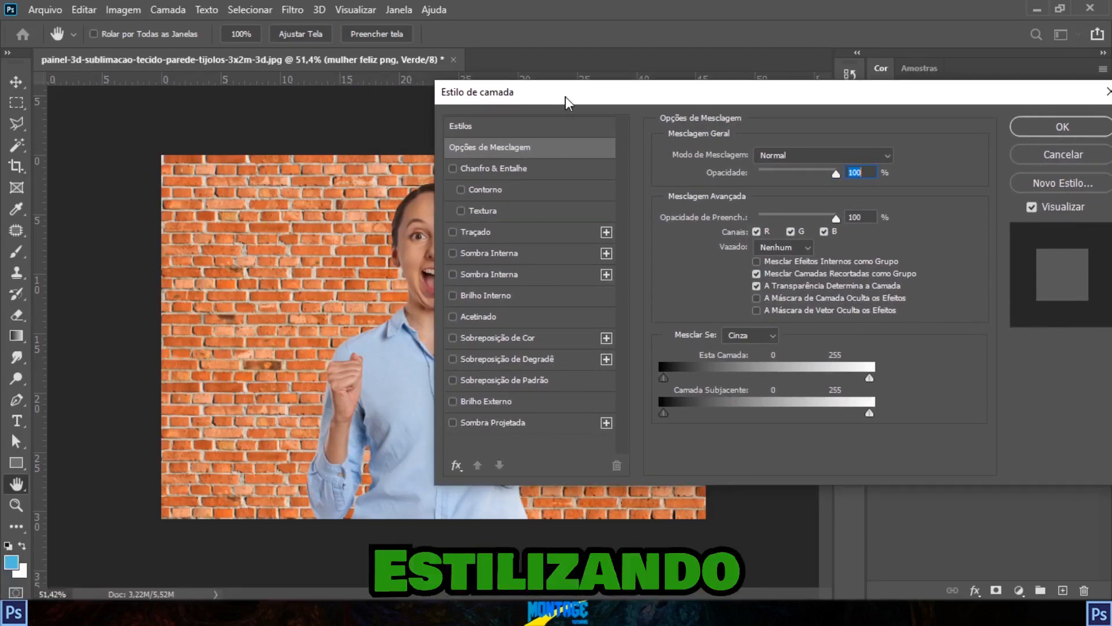
{"action": "left_click_drag", "start_coordinate": [566, 97], "coordinate": [645, 104]}
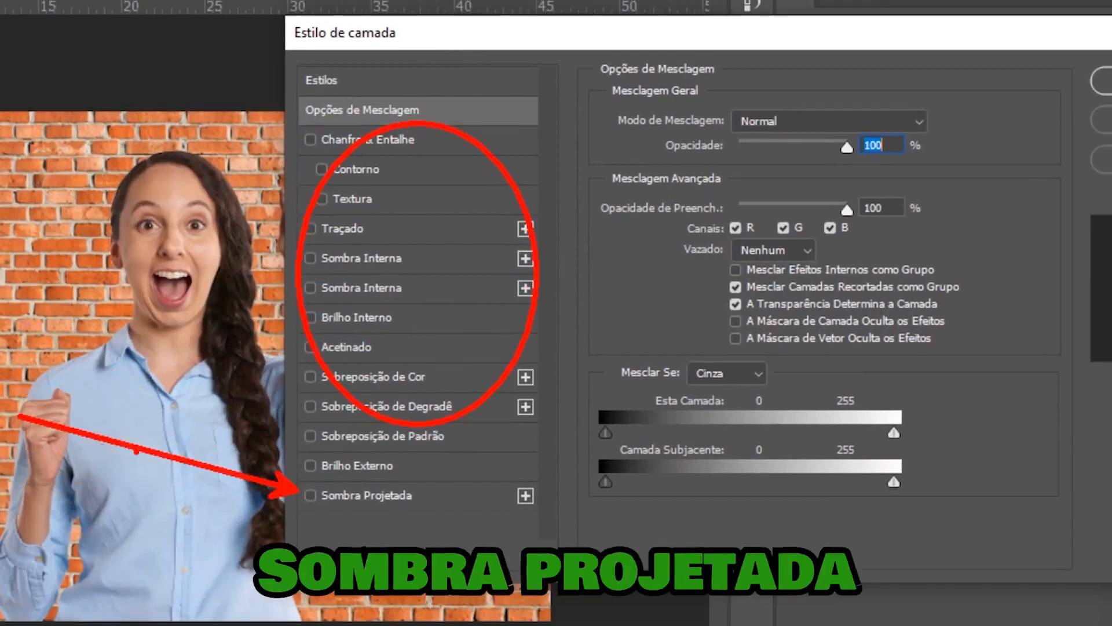
{"action": "left_click", "coordinate": [344, 494]}
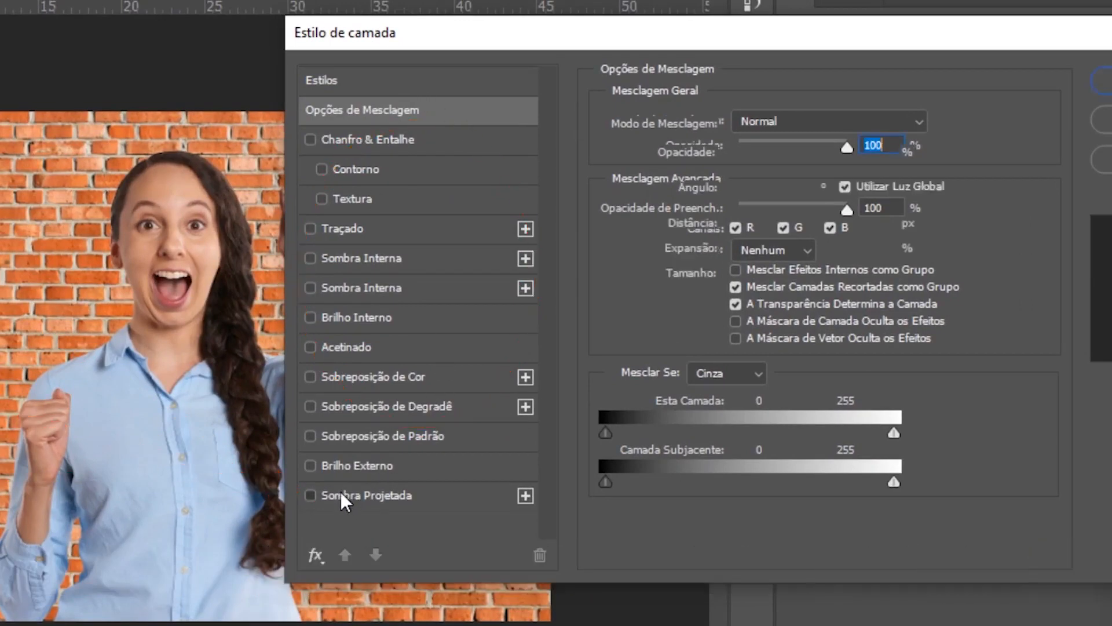
Restore the Sombra Projetada settings to their defaults, keeping the woman visible beside the layer style dialog.
{"action": "left_click_drag", "start_coordinate": [586, 28], "coordinate": [487, 55]}
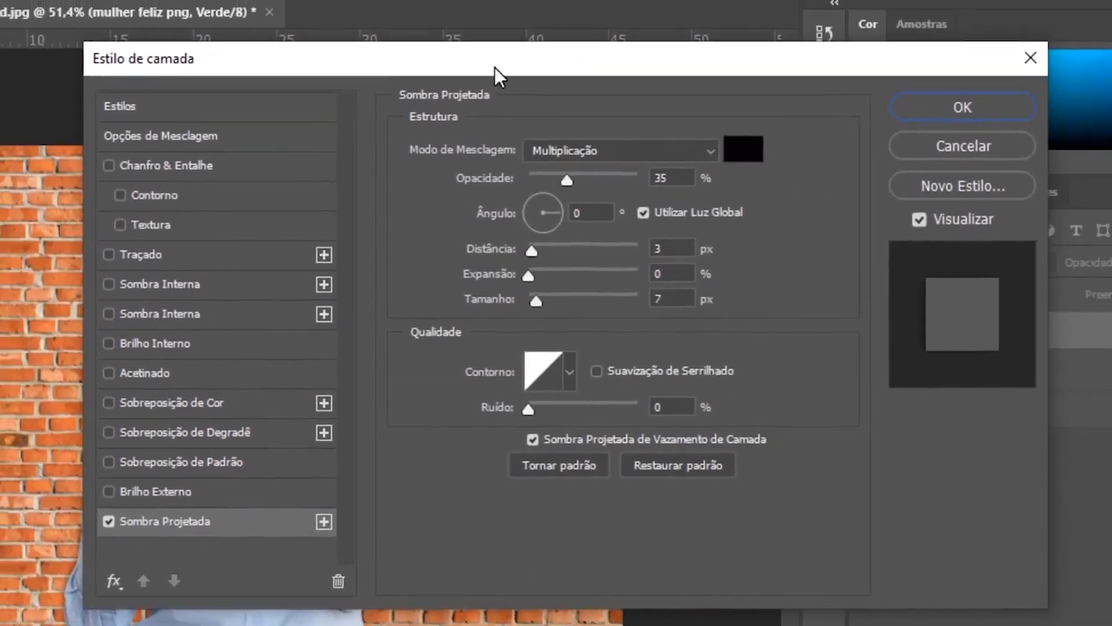
{"action": "left_click_drag", "start_coordinate": [565, 74], "coordinate": [645, 68]}
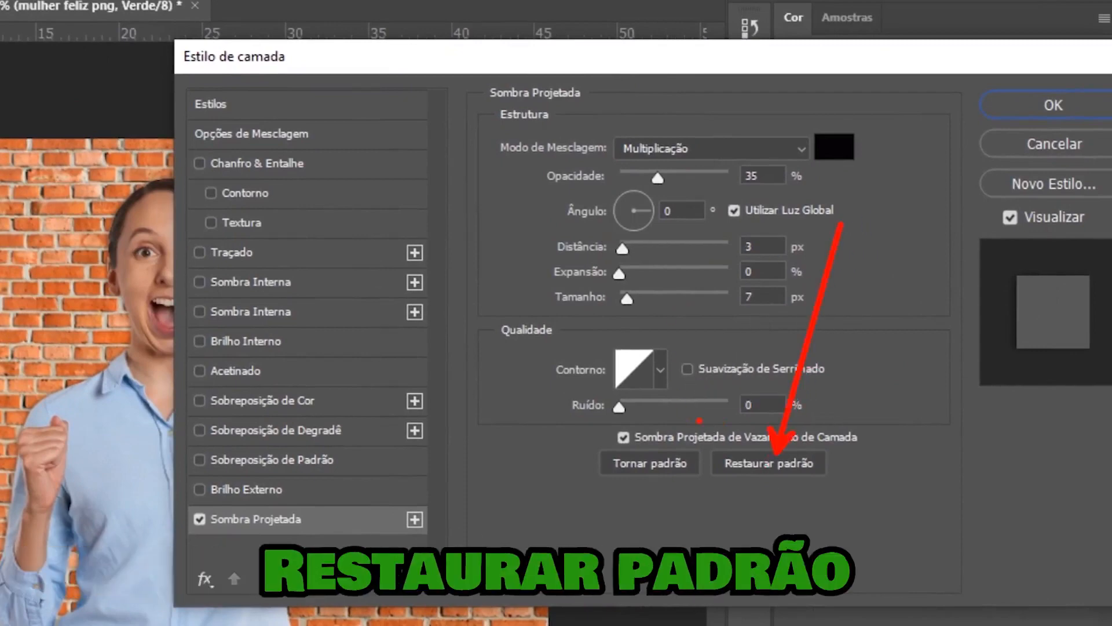
{"action": "left_click", "coordinate": [787, 455]}
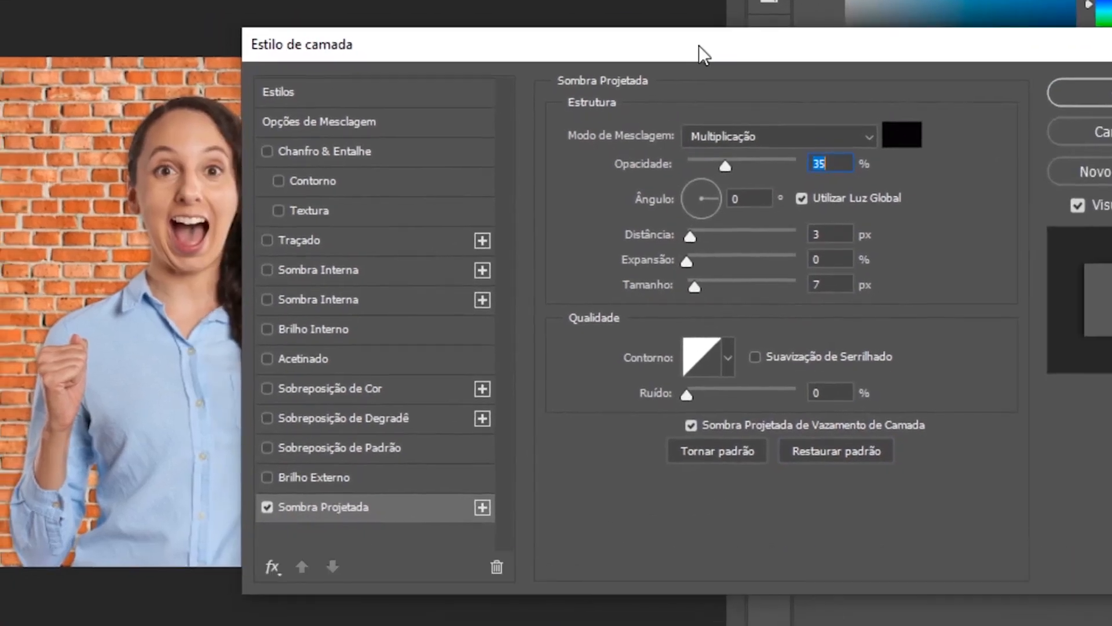
{"action": "left_click_drag", "start_coordinate": [708, 49], "coordinate": [777, 130]}
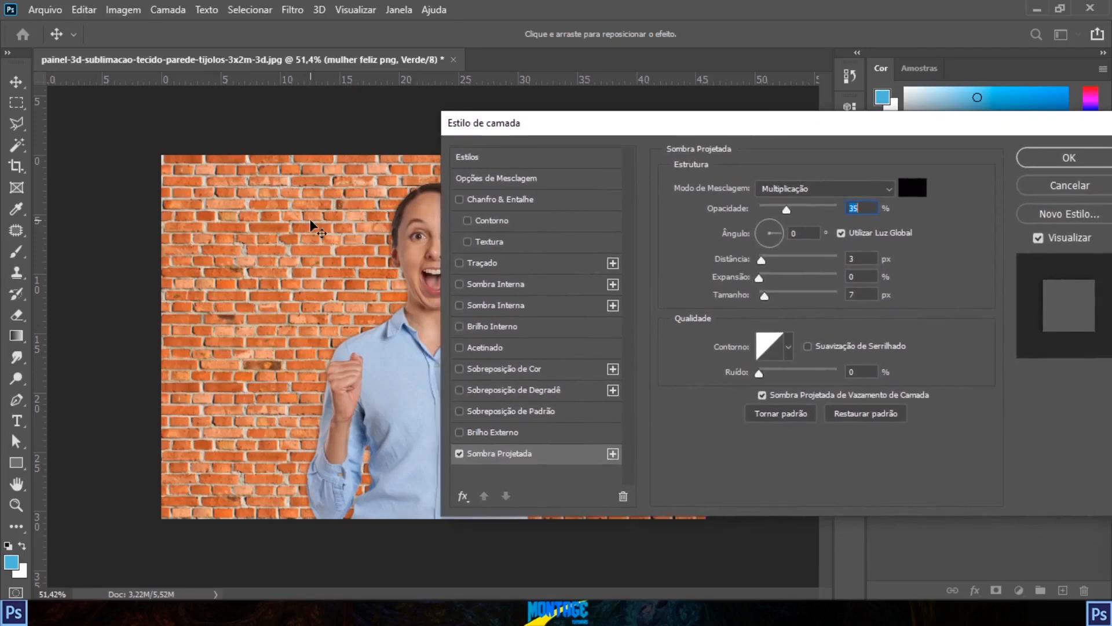
{"action": "left_click_drag", "start_coordinate": [781, 122], "coordinate": [735, 112]}
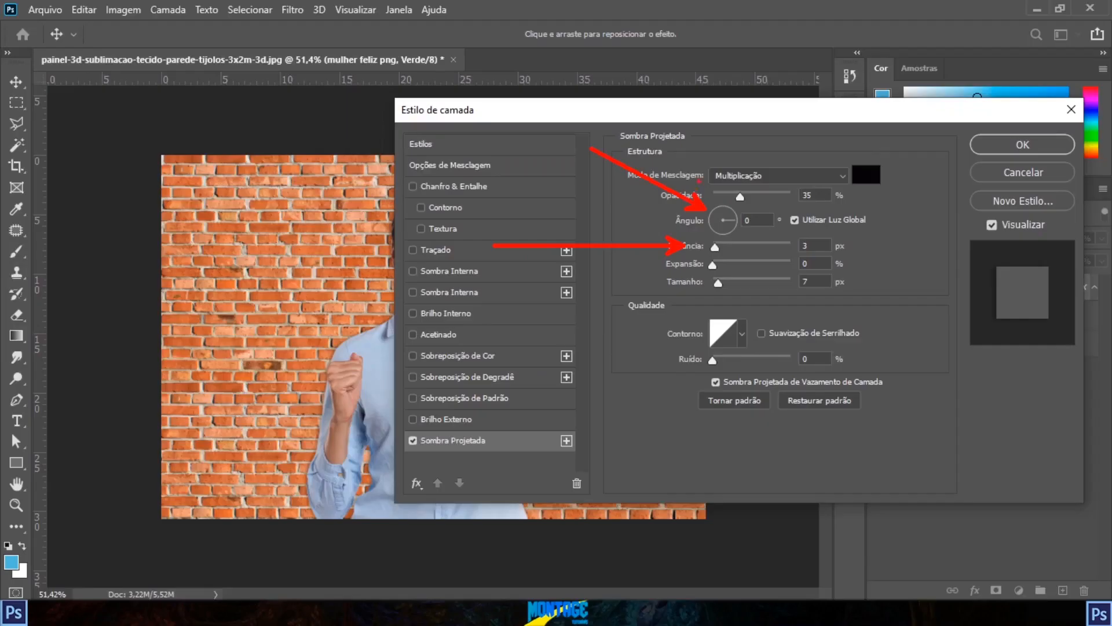
Set the drop shadow's distance to 38 px and its angle to -30°.
{"action": "key", "text": "Escape"}
{"action": "left_click_drag", "start_coordinate": [610, 52], "coordinate": [769, 70]}
{"action": "left_click_drag", "start_coordinate": [838, 228], "coordinate": [854, 259]}
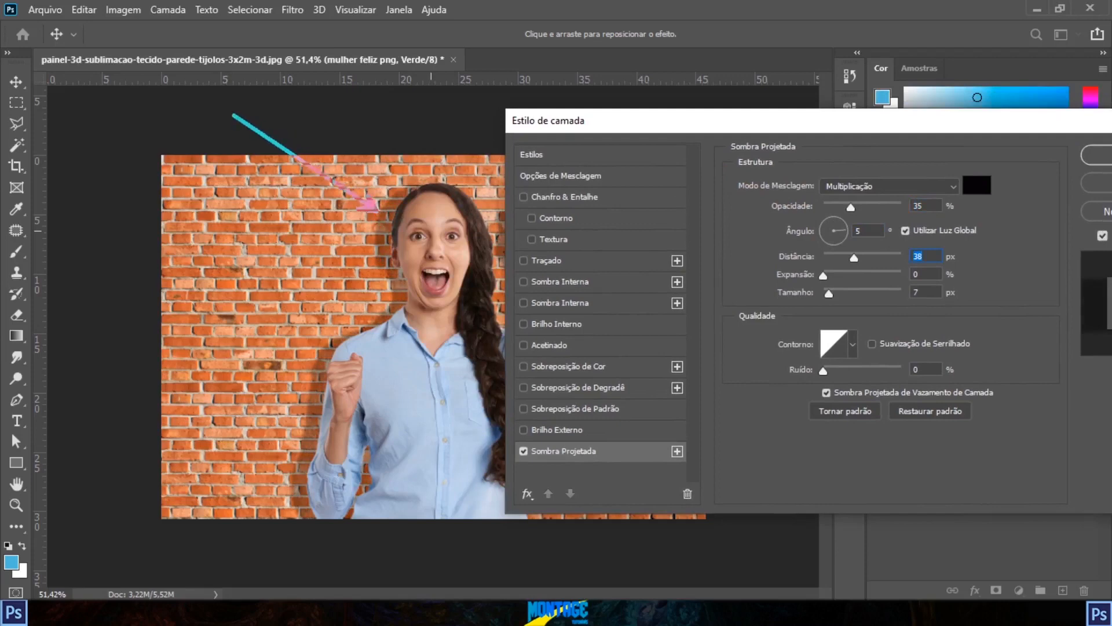
{"action": "mouse_move", "coordinate": [841, 230]}
{"action": "left_mouse_down"}
{"action": "mouse_move", "coordinate": [820, 232]}
{"action": "mouse_move", "coordinate": [842, 225]}
{"action": "mouse_move", "coordinate": [842, 235]}
{"action": "left_mouse_up"}
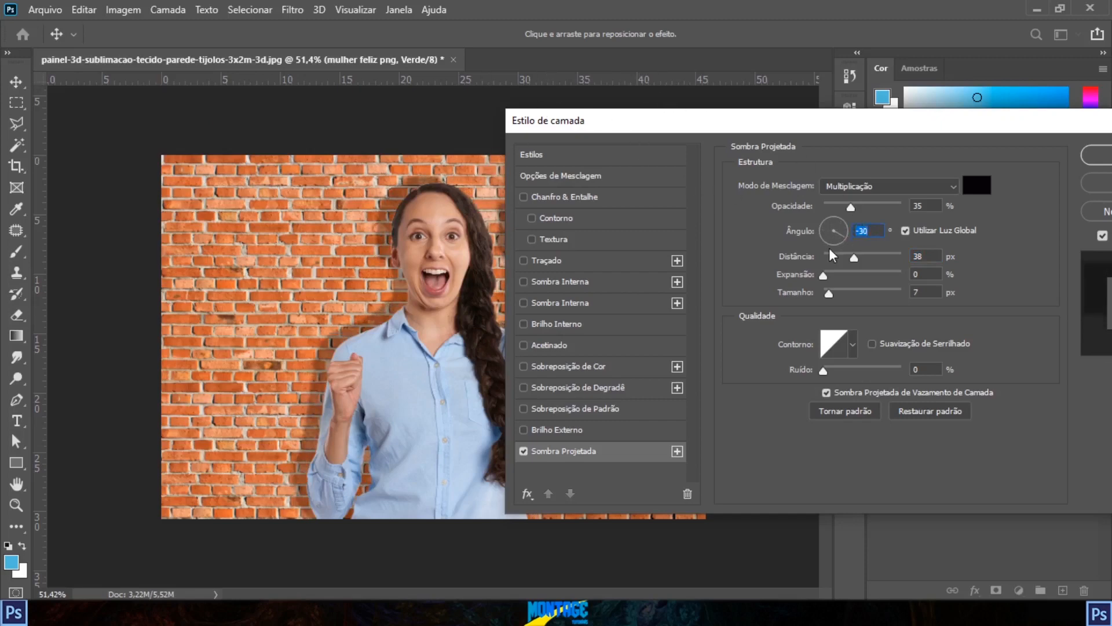
{"action": "left_click_drag", "start_coordinate": [782, 123], "coordinate": [800, 124]}
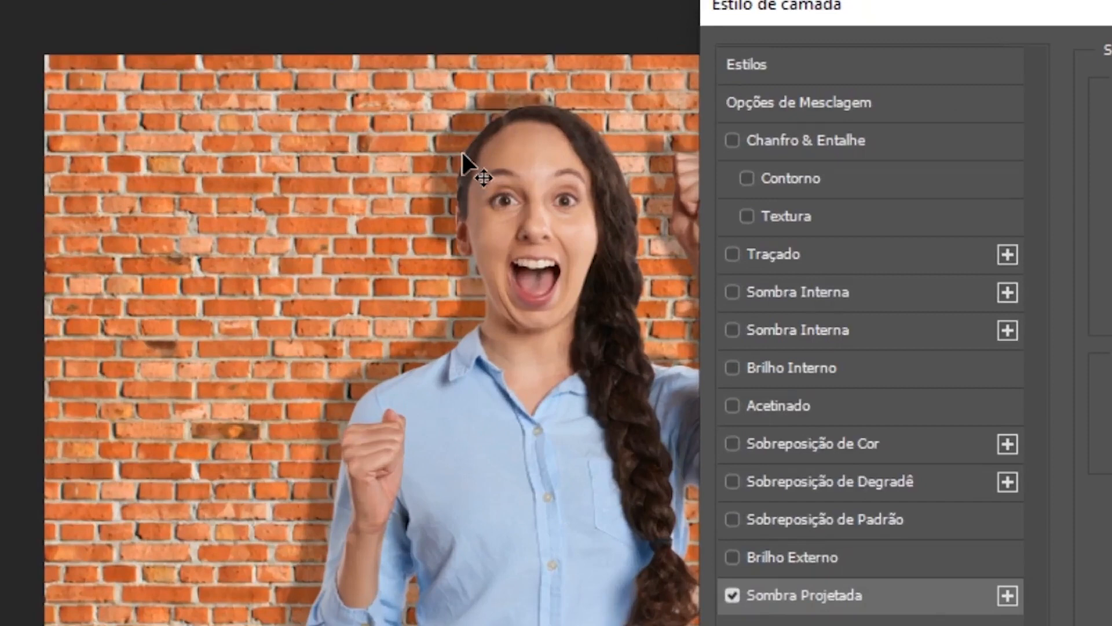
Reposition the drop shadow directly on the canvas to an angle of -2° and a distance of 44 px.
{"action": "left_click_drag", "start_coordinate": [462, 152], "coordinate": [470, 189]}
{"action": "left_click_drag", "start_coordinate": [396, 222], "coordinate": [426, 233]}
{"action": "left_click_drag", "start_coordinate": [679, 134], "coordinate": [738, 161]}
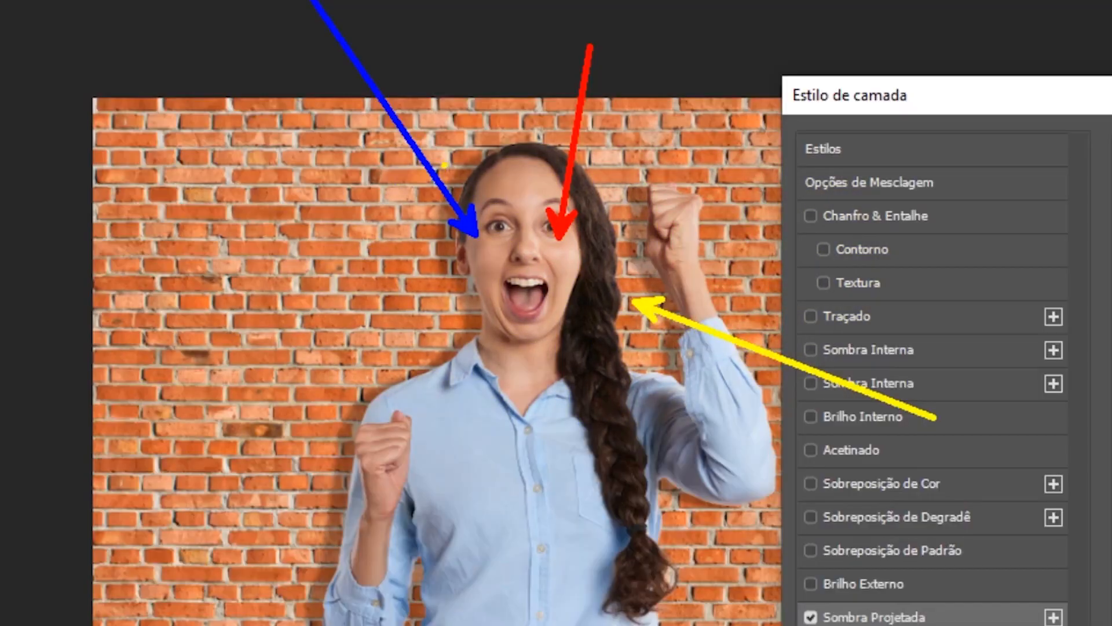
{"action": "mouse_move", "coordinate": [444, 165]}
{"action": "left_mouse_down"}
{"action": "mouse_move", "coordinate": [445, 190]}
{"action": "mouse_move", "coordinate": [390, 249]}
{"action": "mouse_move", "coordinate": [374, 338]}
{"action": "mouse_move", "coordinate": [235, 406]}
{"action": "mouse_move", "coordinate": [293, 464]}
{"action": "left_mouse_up"}
{"action": "left_click_drag", "start_coordinate": [626, 155], "coordinate": [640, 220]}
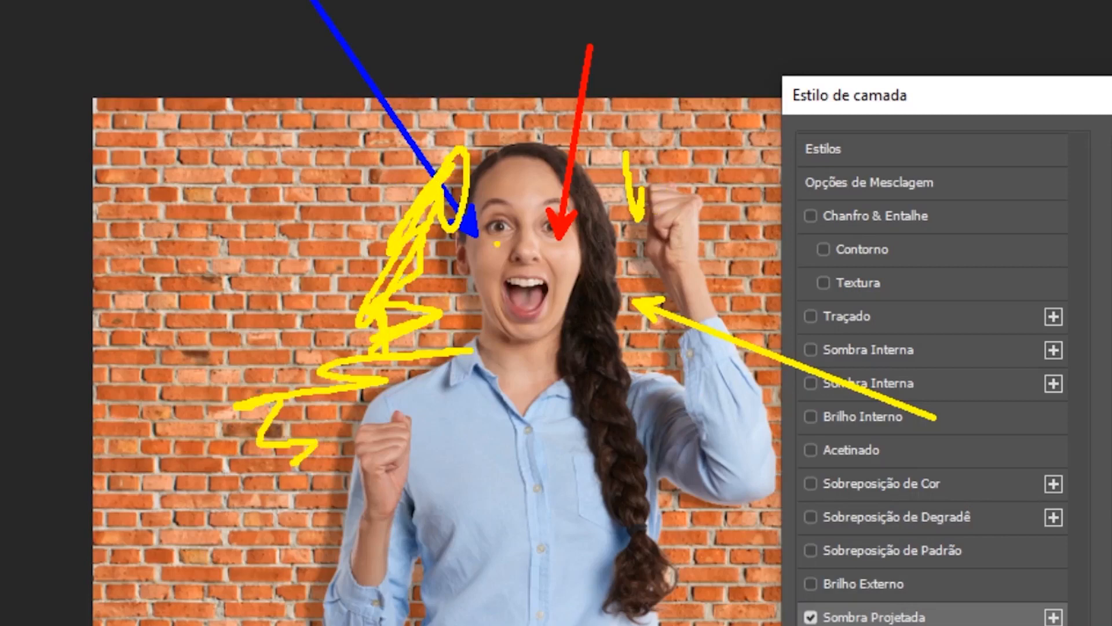
{"action": "mouse_move", "coordinate": [406, 264]}
{"action": "left_mouse_down"}
{"action": "mouse_move", "coordinate": [458, 313]}
{"action": "mouse_move", "coordinate": [429, 284]}
{"action": "mouse_move", "coordinate": [319, 412]}
{"action": "mouse_move", "coordinate": [307, 521]}
{"action": "mouse_move", "coordinate": [315, 556]}
{"action": "mouse_move", "coordinate": [347, 539]}
{"action": "left_mouse_up"}
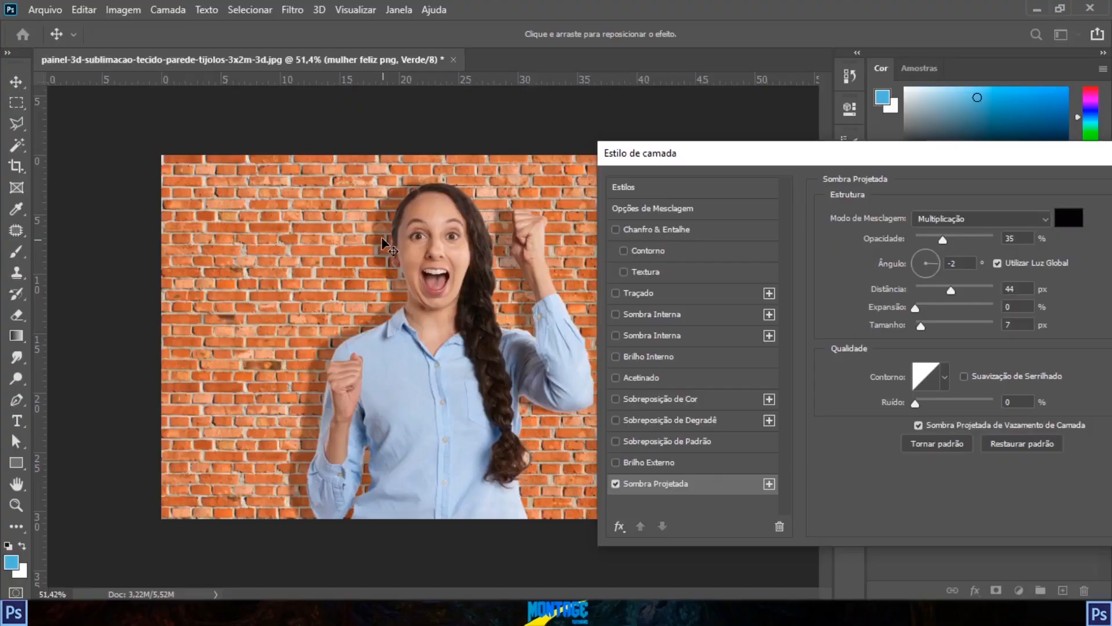
Adjust the shadow's position on the canvas until its angle is -14° and its distance is 31 px.
{"action": "left_click_drag", "start_coordinate": [383, 242], "coordinate": [383, 243]}
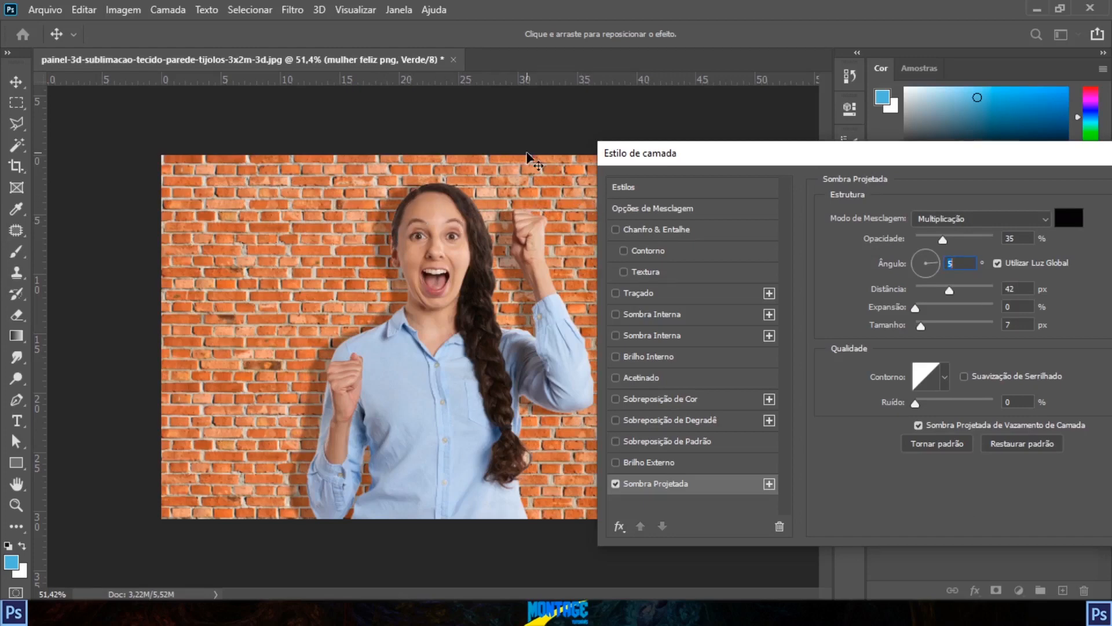
{"action": "left_click_drag", "start_coordinate": [931, 155], "coordinate": [887, 131]}
{"action": "left_click_drag", "start_coordinate": [394, 221], "coordinate": [399, 219]}
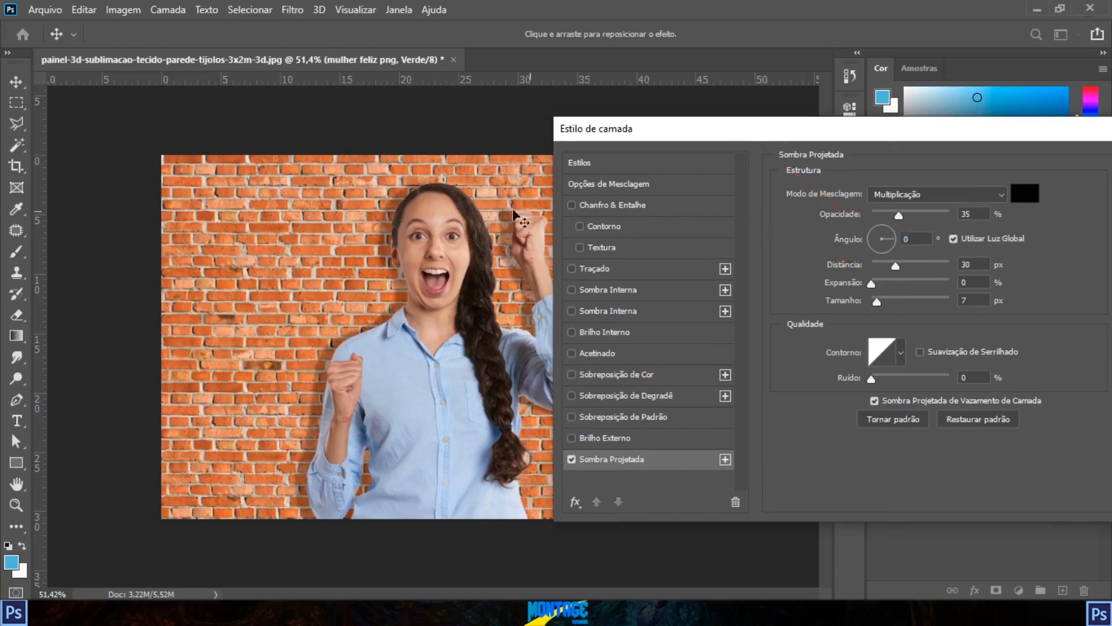
{"action": "mouse_move", "coordinate": [402, 233]}
{"action": "left_mouse_down"}
{"action": "mouse_move", "coordinate": [395, 221]}
{"action": "mouse_move", "coordinate": [397, 229]}
{"action": "left_mouse_up"}
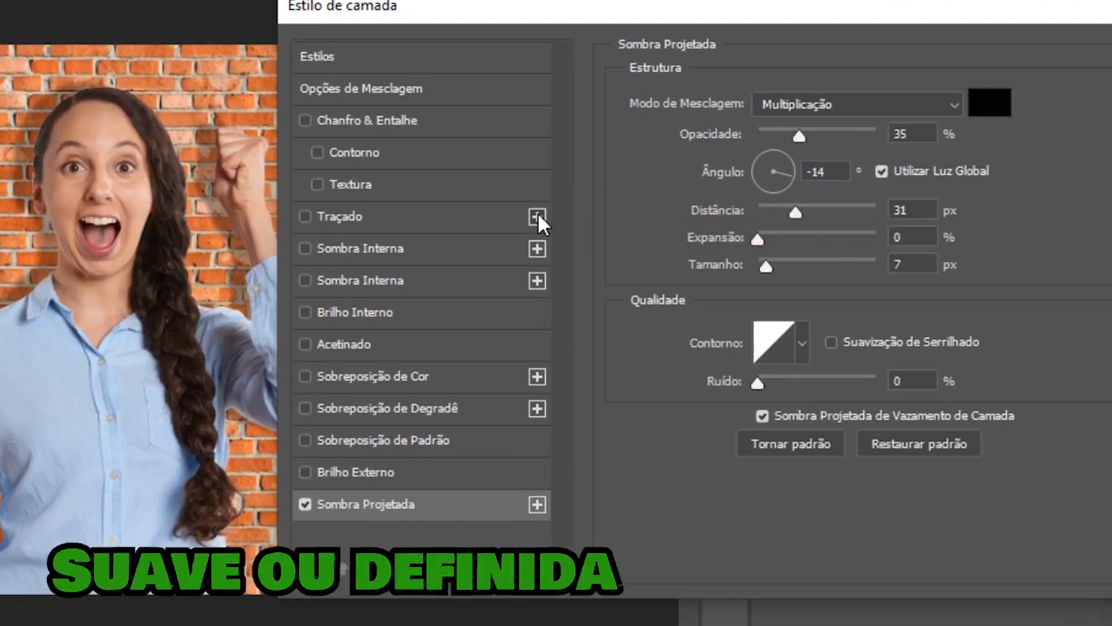
Try spread (Expansão) values of 100% and 47% for the drop shadow and settle on 9%.
{"action": "left_click_drag", "start_coordinate": [757, 240], "coordinate": [1024, 249]}
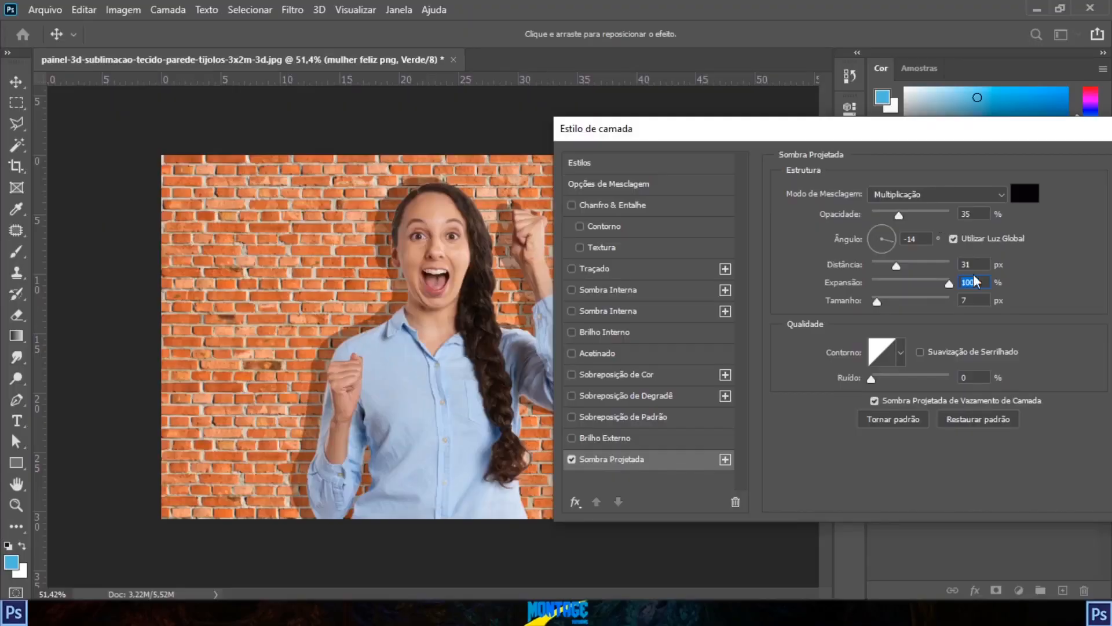
{"action": "left_click_drag", "start_coordinate": [949, 284], "coordinate": [907, 281]}
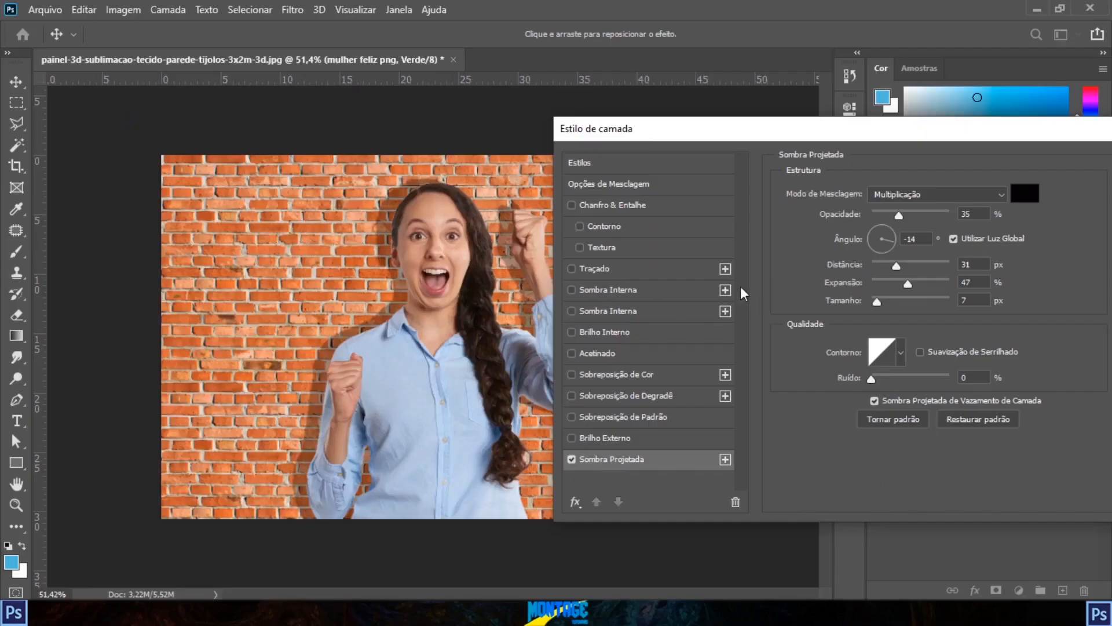
{"action": "left_click_drag", "start_coordinate": [908, 286], "coordinate": [879, 285]}
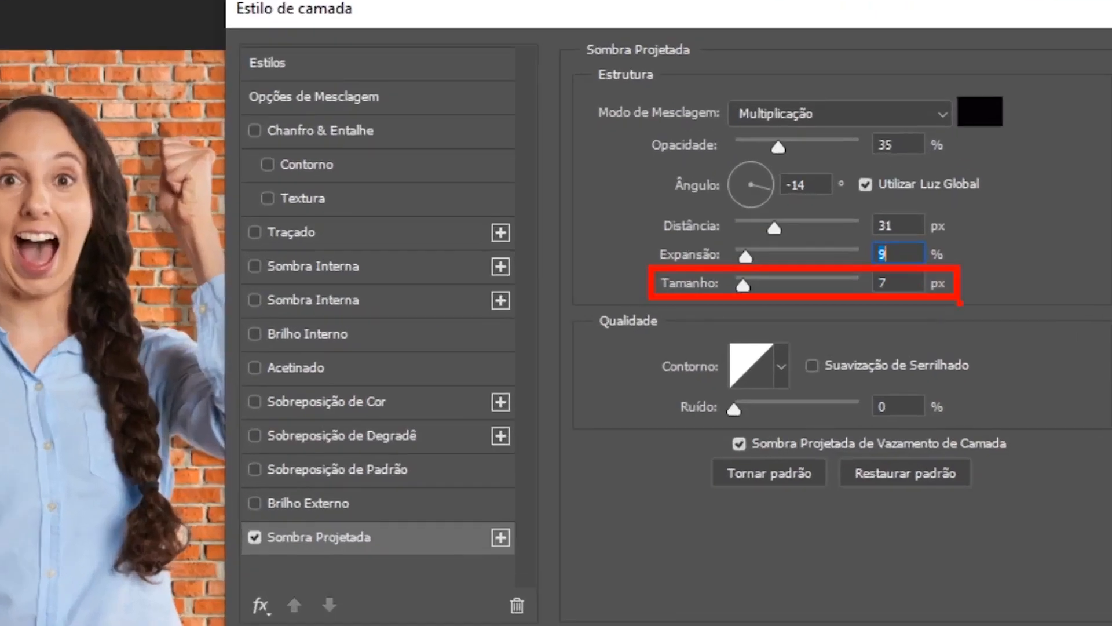
Try a 100% spread (Expansão) with varying sizes for the drop shadow, and settle on 9% spread and a 27 px size (Tamanho).
{"action": "key", "text": "Escape"}
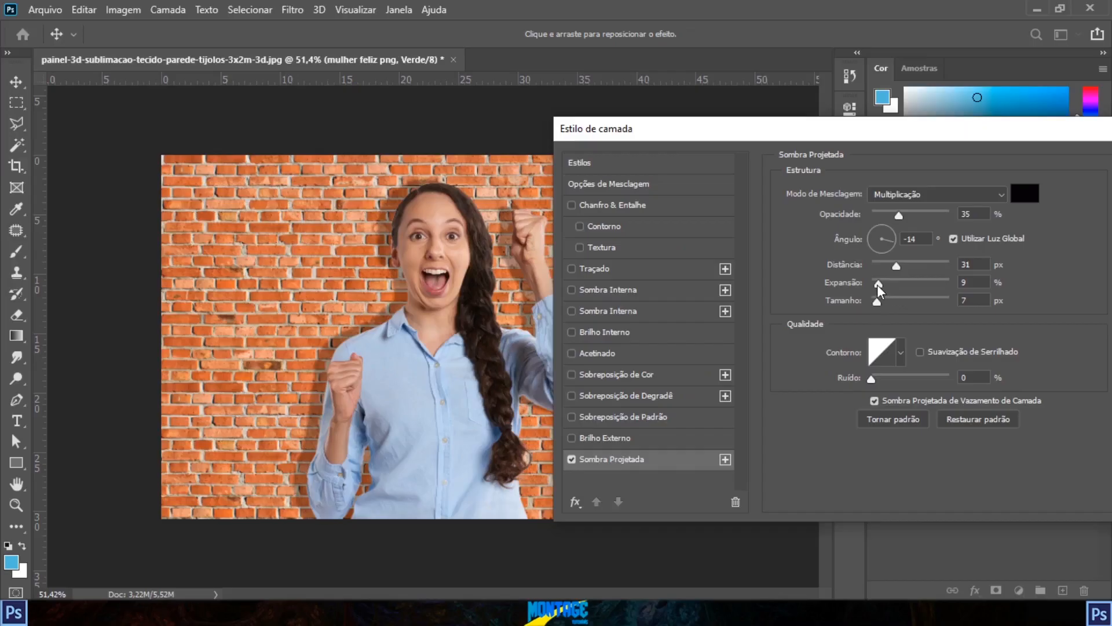
{"action": "left_click_drag", "start_coordinate": [879, 288], "coordinate": [978, 290]}
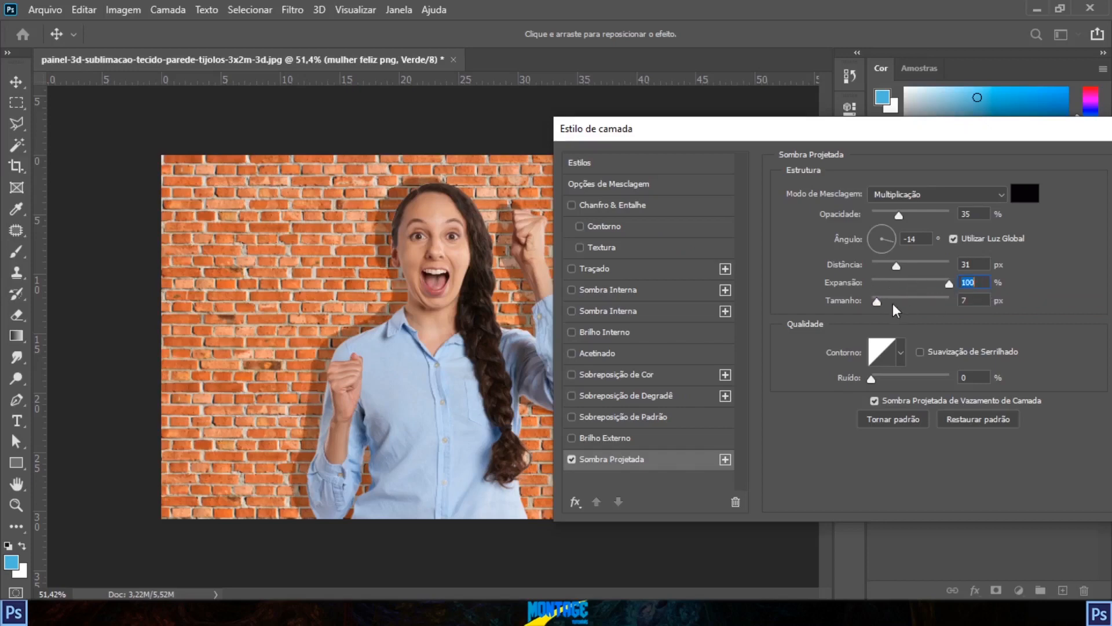
{"action": "mouse_move", "coordinate": [876, 301]}
{"action": "left_mouse_down"}
{"action": "mouse_move", "coordinate": [911, 300]}
{"action": "mouse_move", "coordinate": [875, 303]}
{"action": "left_mouse_up"}
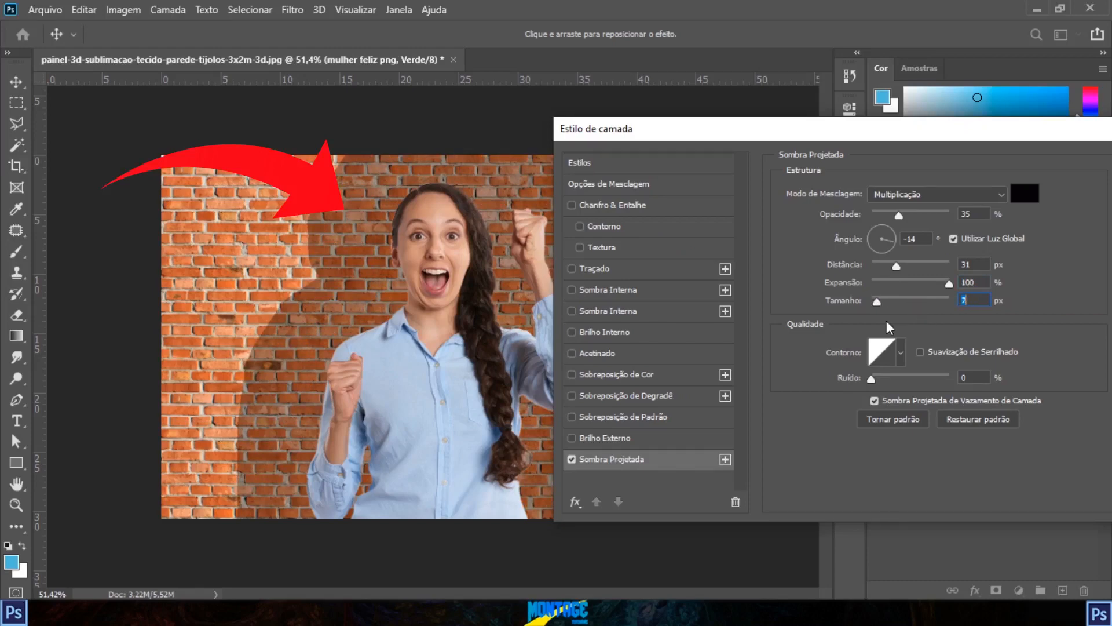
{"action": "left_click_drag", "start_coordinate": [949, 284], "coordinate": [872, 313]}
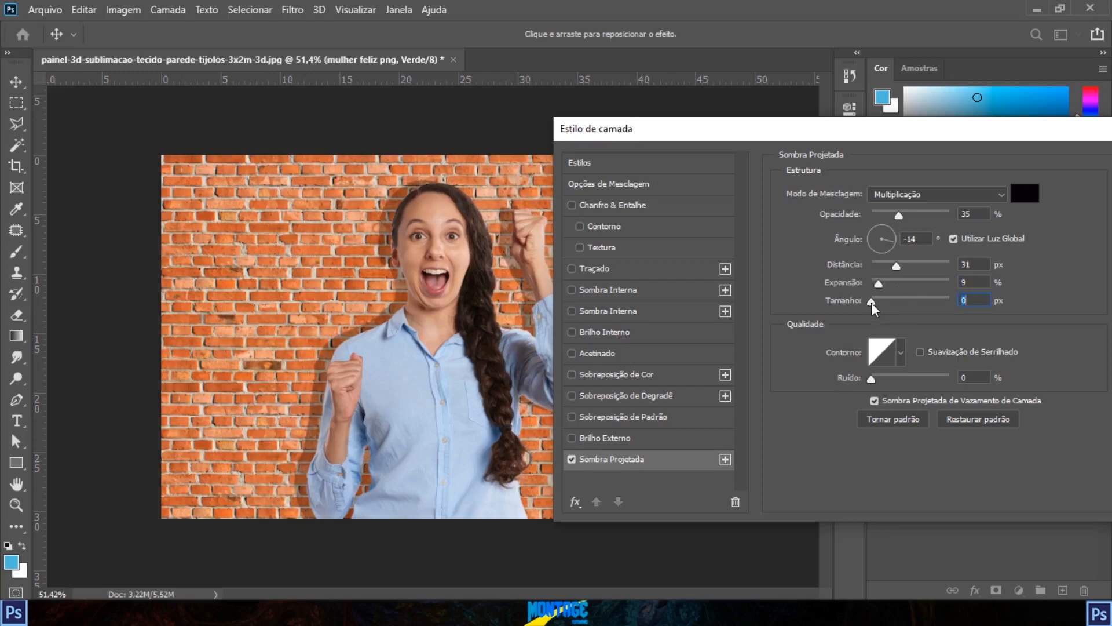
{"action": "left_click_drag", "start_coordinate": [874, 303], "coordinate": [912, 301]}
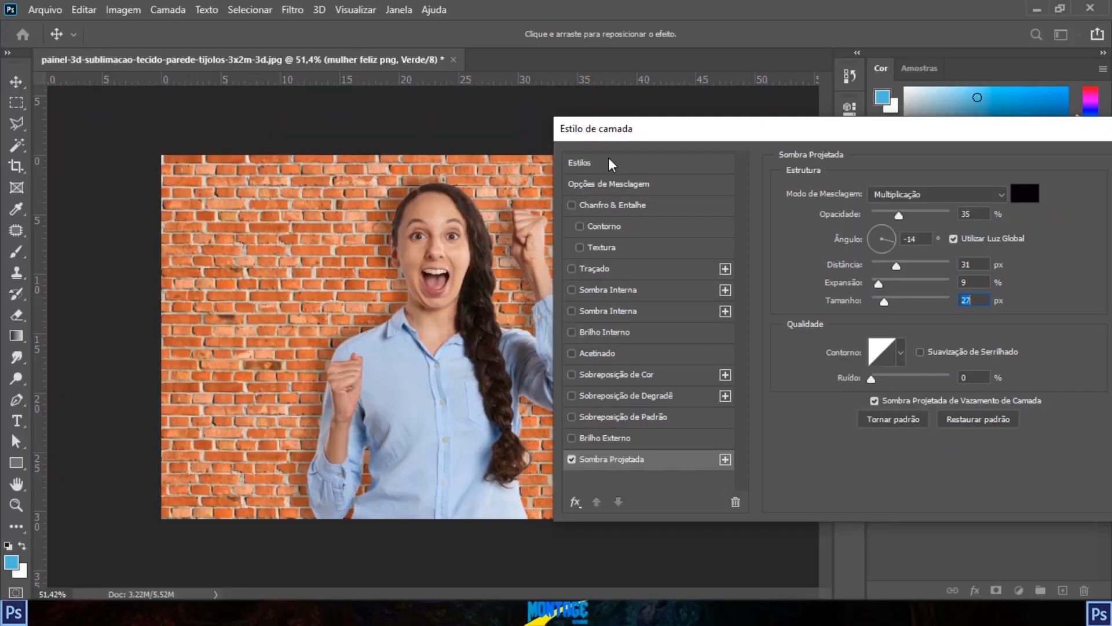
Try drop shadow opacities of 100%, 65% and 50%, settle on 47%, and apply the layer style.
{"action": "left_click_drag", "start_coordinate": [683, 122], "coordinate": [650, 118]}
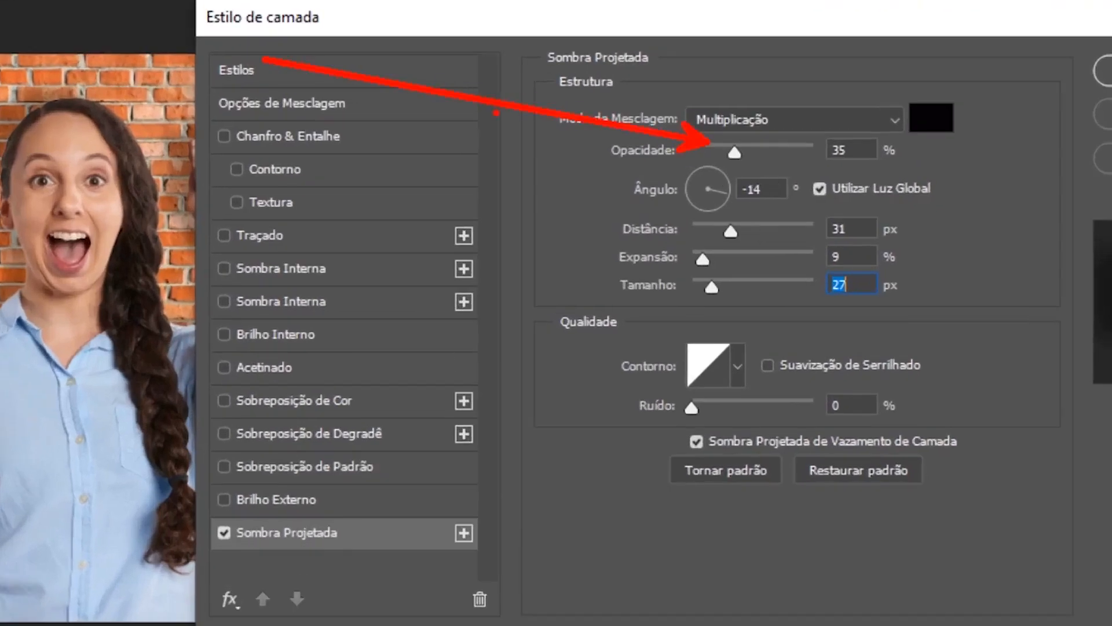
{"action": "left_click_drag", "start_coordinate": [734, 151], "coordinate": [839, 142]}
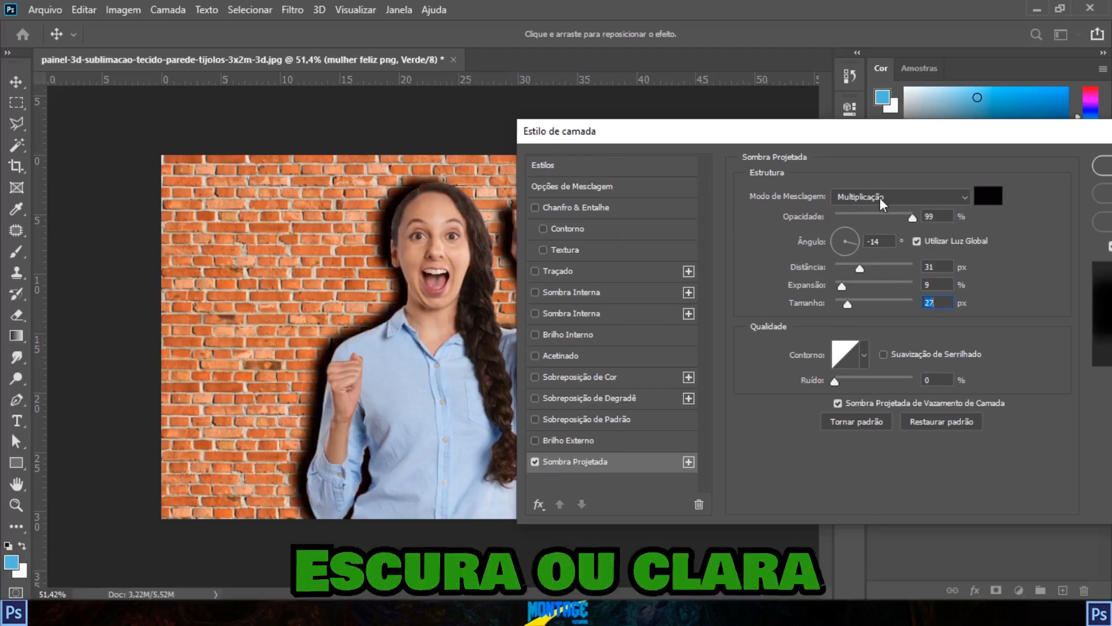
{"action": "left_click_drag", "start_coordinate": [879, 215], "coordinate": [961, 204]}
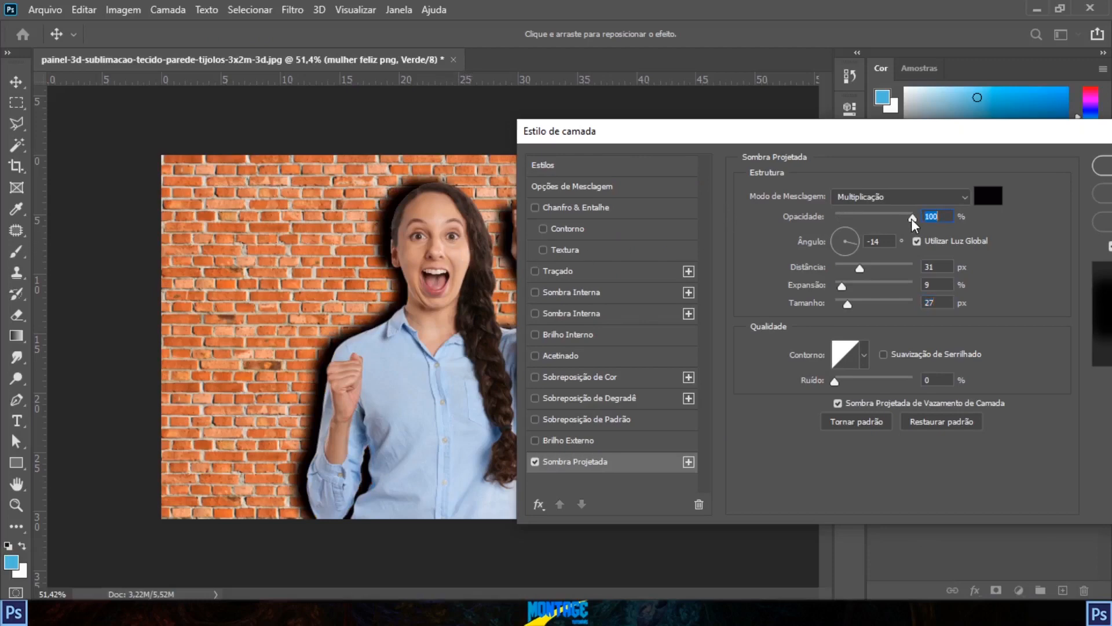
{"action": "mouse_move", "coordinate": [912, 219]}
{"action": "left_mouse_down"}
{"action": "mouse_move", "coordinate": [850, 212]}
{"action": "mouse_move", "coordinate": [899, 217]}
{"action": "left_mouse_up"}
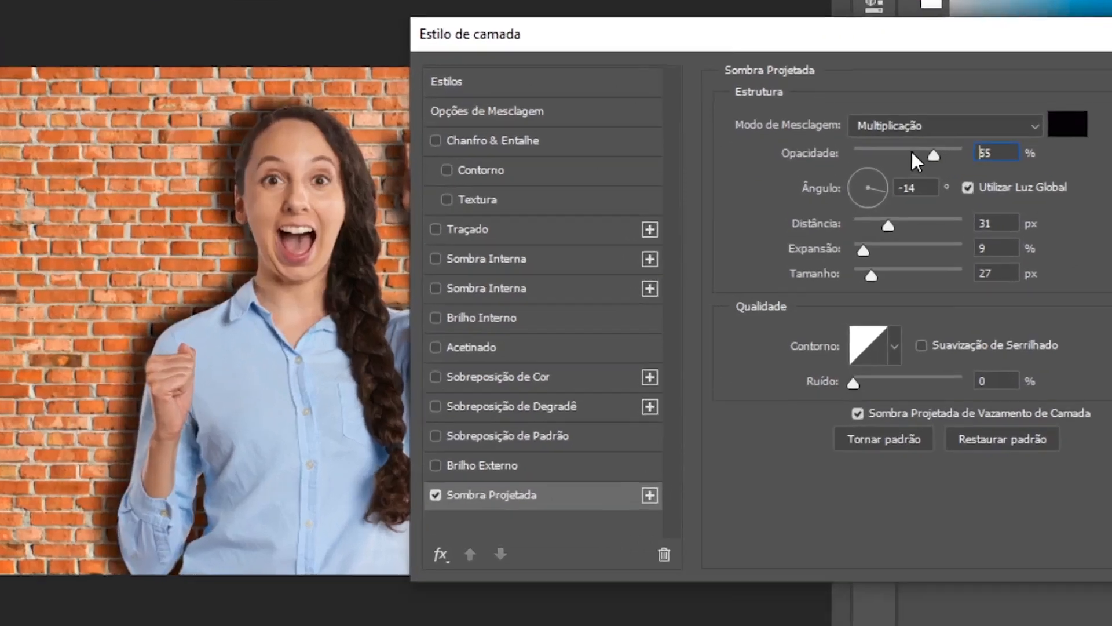
{"action": "left_click_drag", "start_coordinate": [901, 217], "coordinate": [876, 216]}
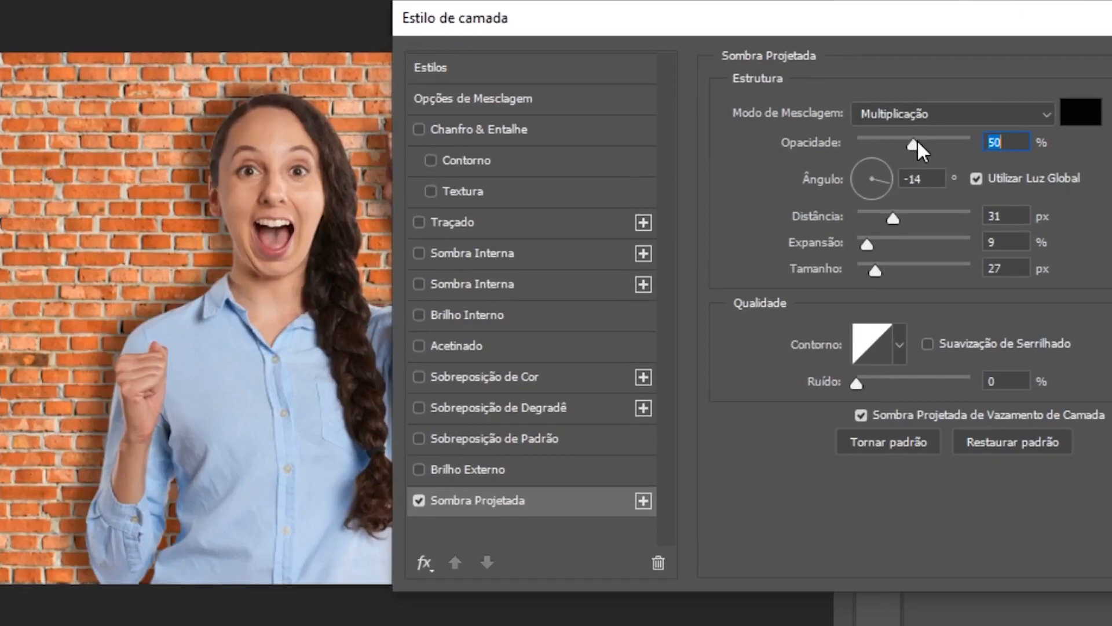
{"action": "left_click_drag", "start_coordinate": [917, 139], "coordinate": [678, 119]}
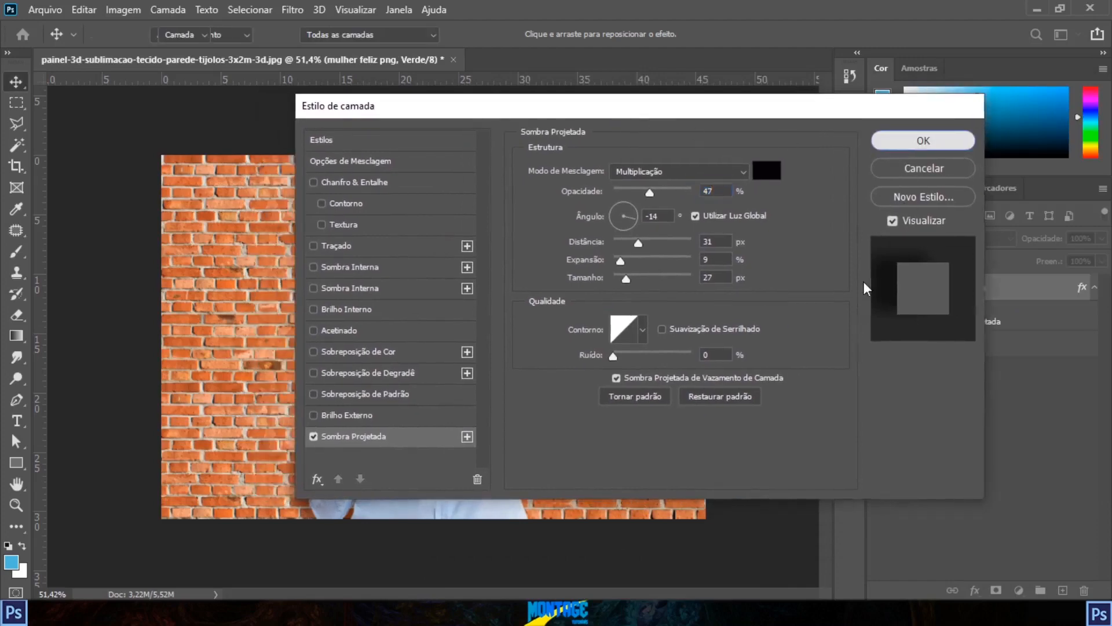
{"action": "key", "text": "Return"}
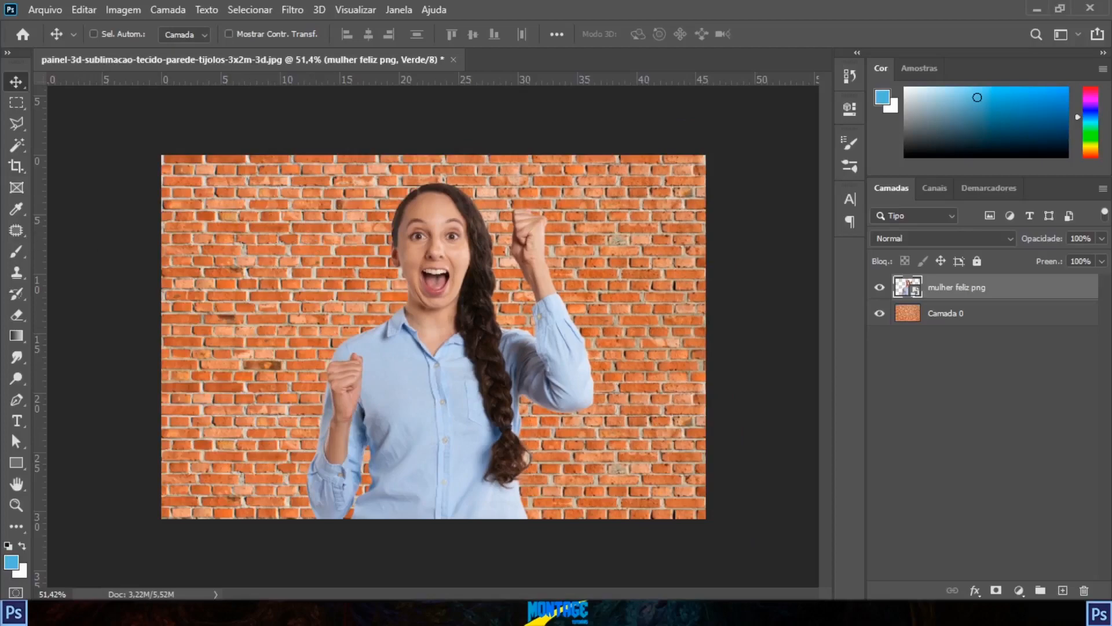
Duplicate the "mulher feliz png" layer and select the original beneath the copy.
{"action": "left_click", "coordinate": [526, 387]}
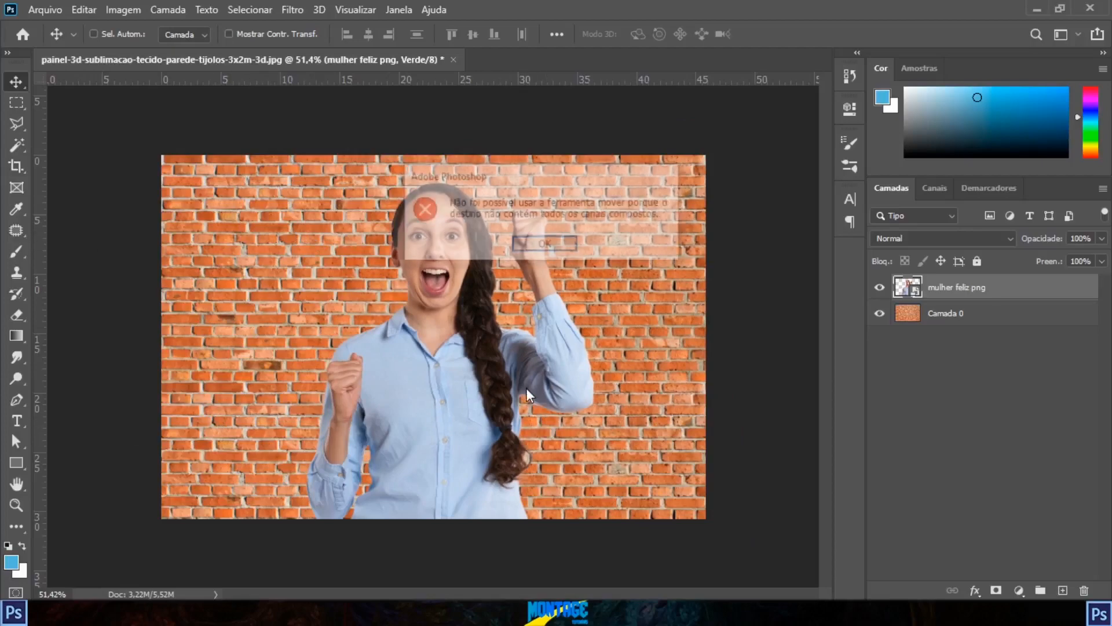
{"action": "left_click", "coordinate": [553, 245]}
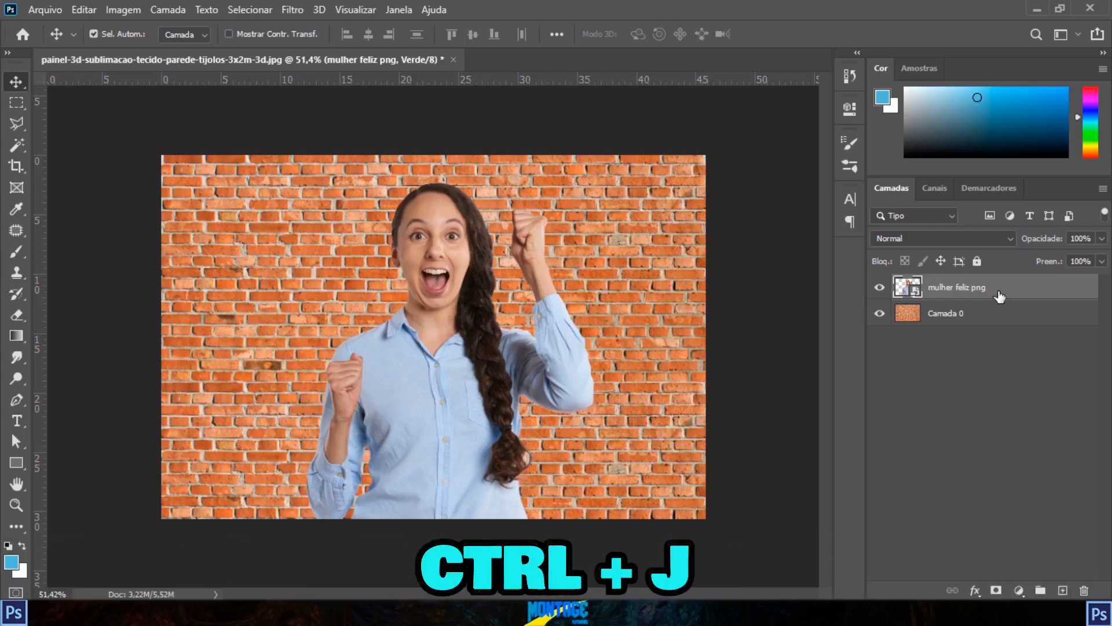
{"action": "key", "text": "ctrl+j"}
{"action": "left_click", "coordinate": [1003, 316]}
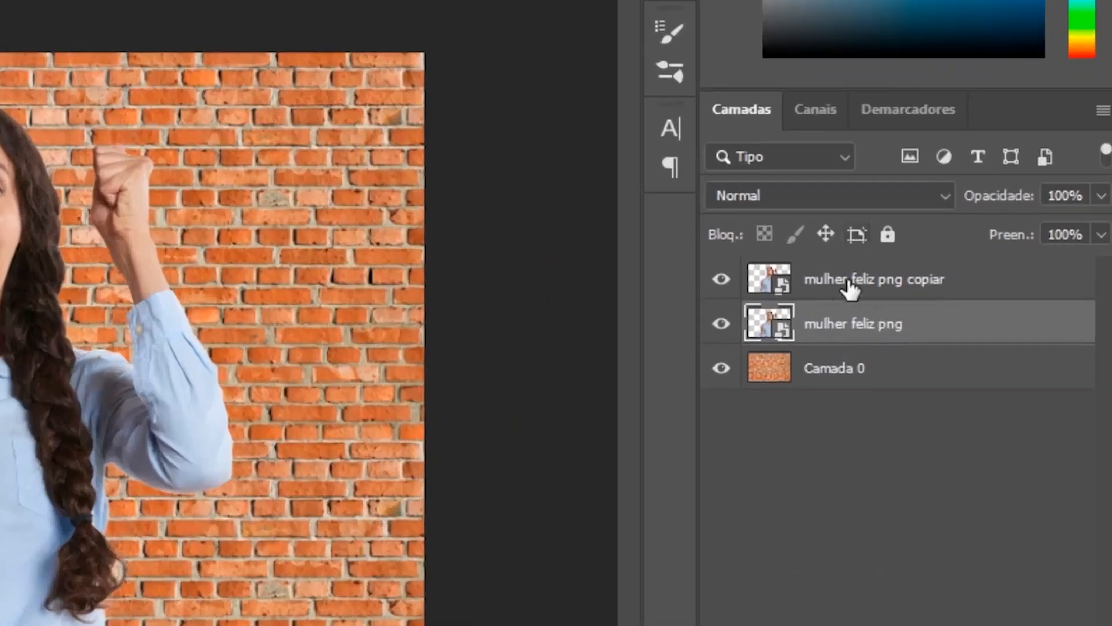
{"action": "left_click", "coordinate": [866, 295]}
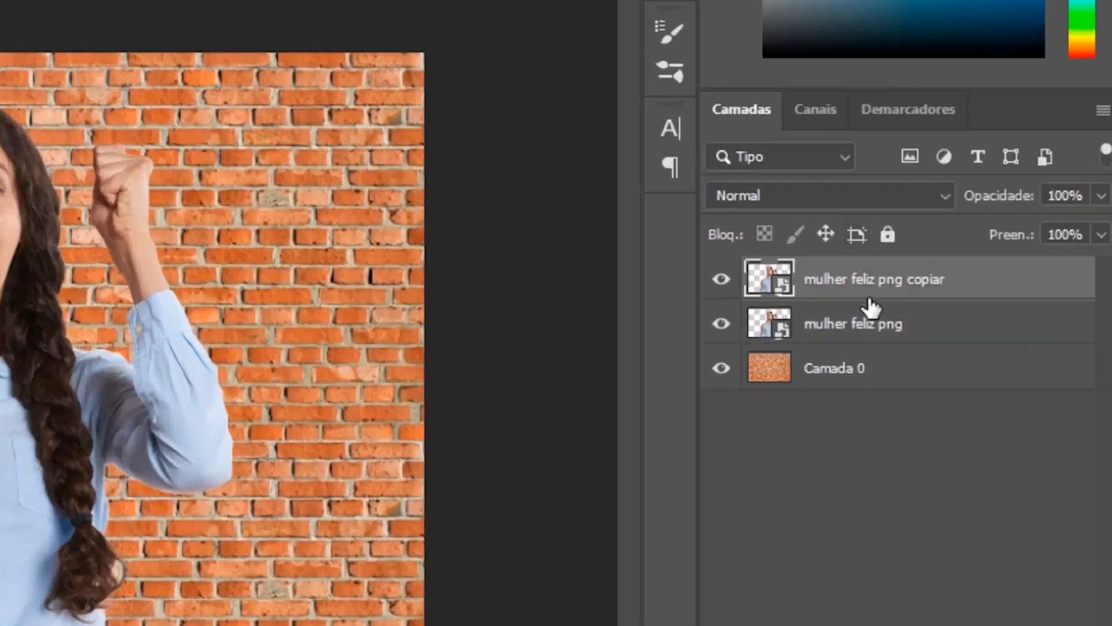
{"action": "left_click", "coordinate": [864, 321]}
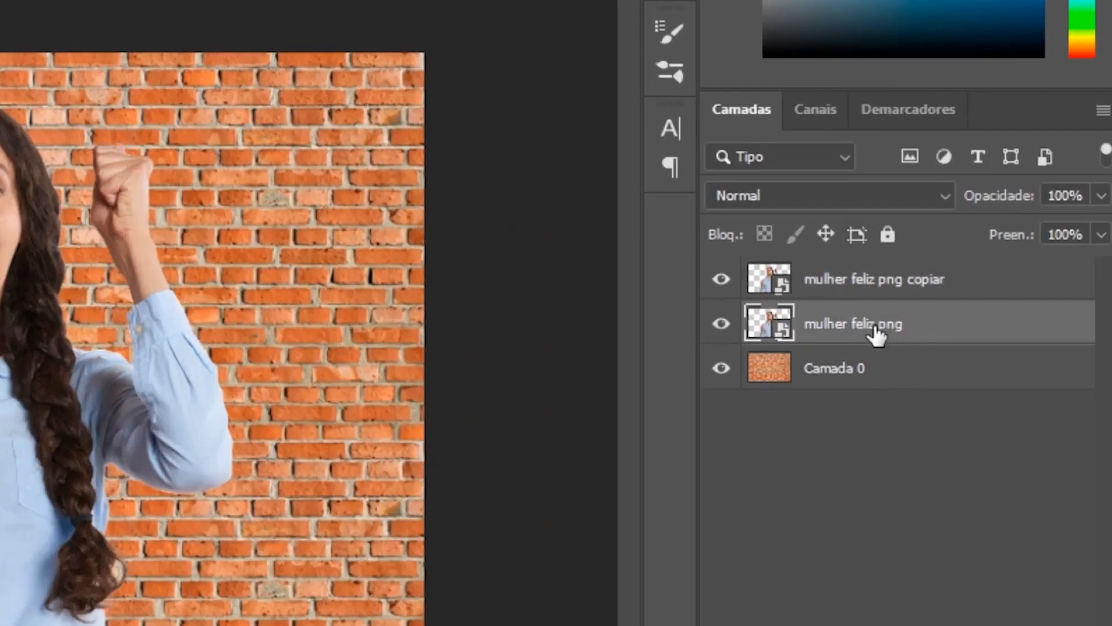
Rename the lower "mulher feliz png" layer to "Sombra" and keep it selected.
{"action": "double_click", "coordinate": [877, 325]}
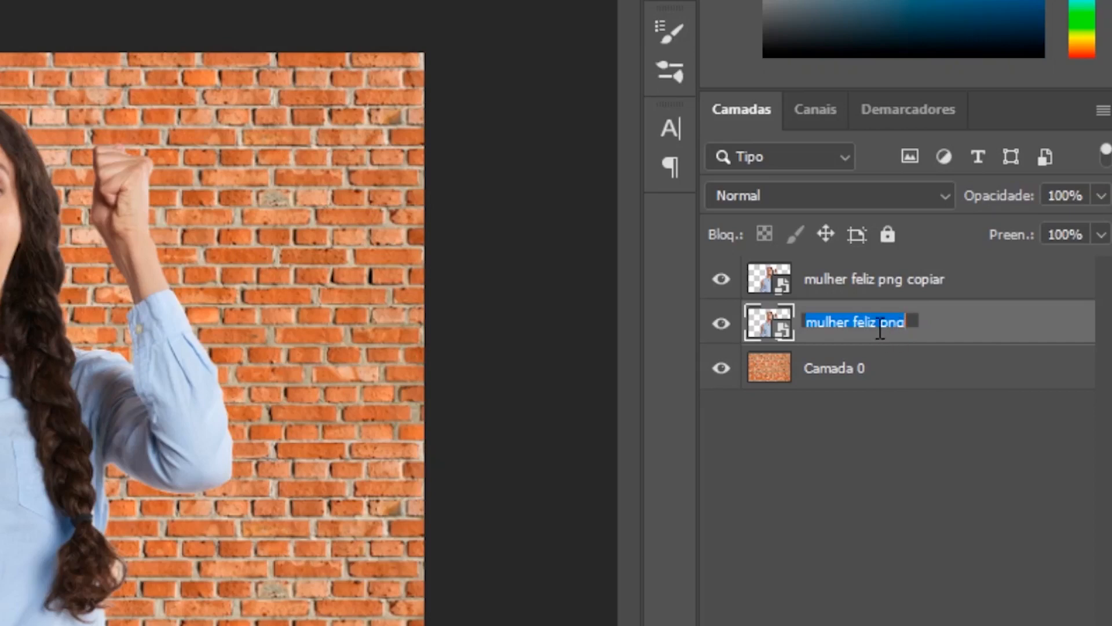
{"action": "type", "text": "Smbra"}
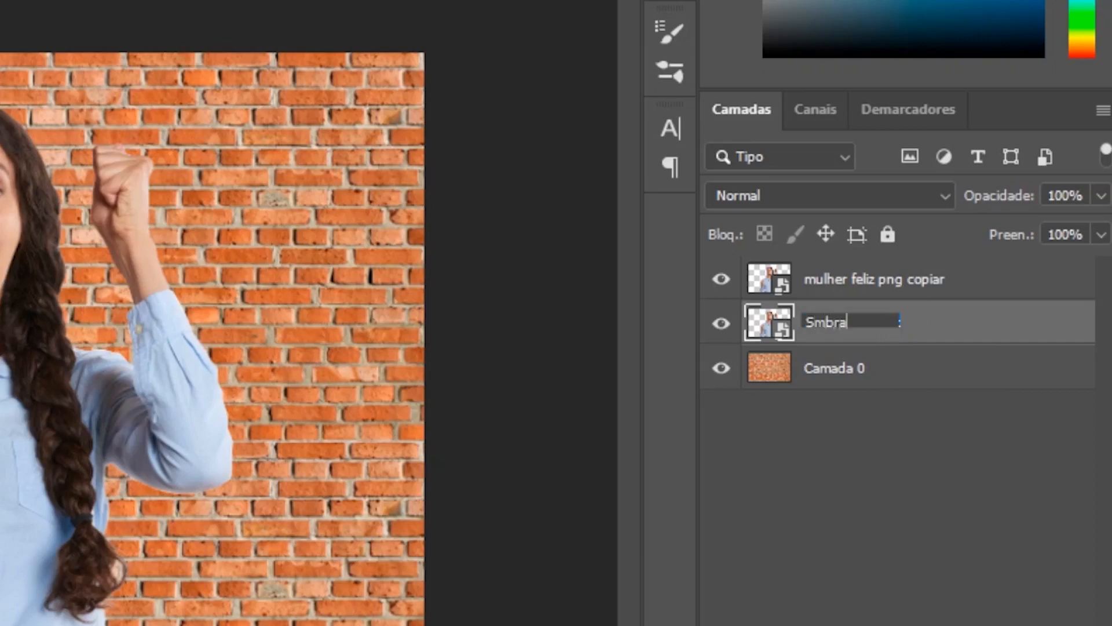
{"action": "key", "text": "BackSpace"}
{"action": "key", "text": "BackSpace"}
{"action": "key", "text": "BackSpace"}
{"action": "key", "text": "BackSpace"}
{"action": "type", "text": "ombra"}
{"action": "left_click", "coordinate": [756, 471]}
{"action": "left_click", "coordinate": [857, 330]}
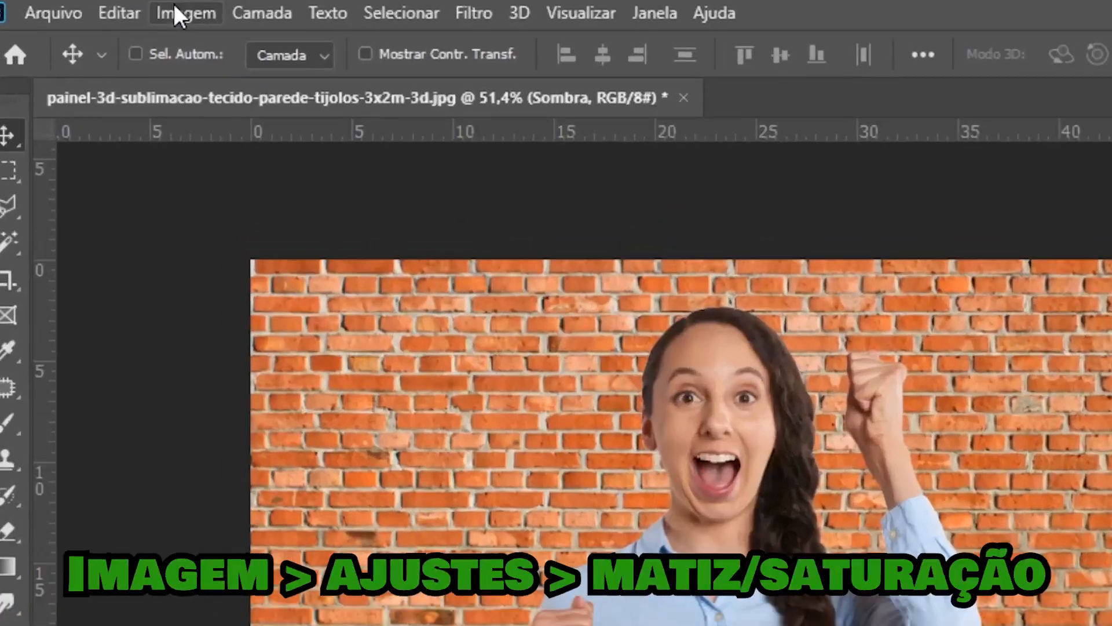
Apply a Matiz/Saturação adjustment with Luminosidade -100 to the Sombra layer to turn it into a black silhouette.
{"action": "left_click", "coordinate": [136, 9]}
{"action": "mouse_move", "coordinate": [191, 66]}
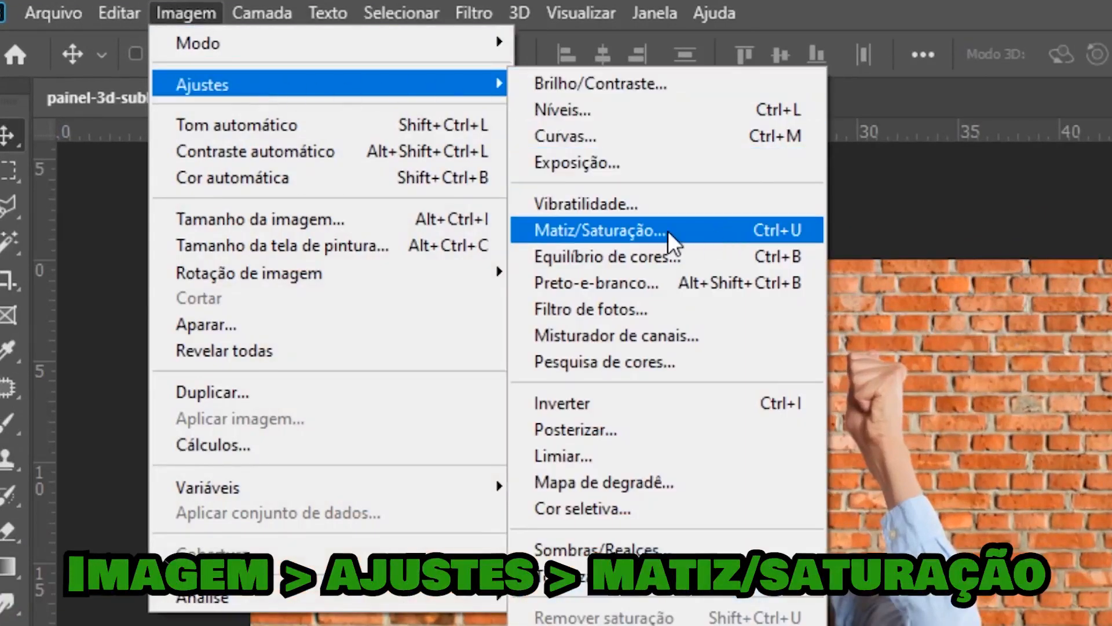
{"action": "left_click", "coordinate": [671, 231]}
{"action": "left_click_drag", "start_coordinate": [740, 89], "coordinate": [689, 65]}
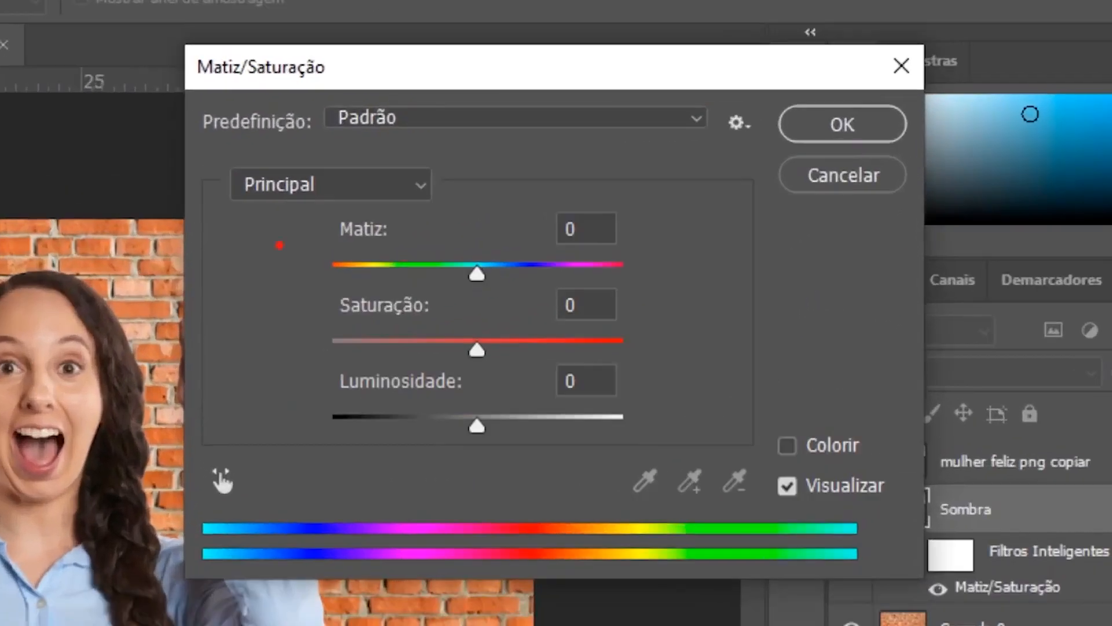
{"action": "left_click_drag", "start_coordinate": [323, 242], "coordinate": [595, 243]}
{"action": "left_click_drag", "start_coordinate": [361, 323], "coordinate": [668, 332]}
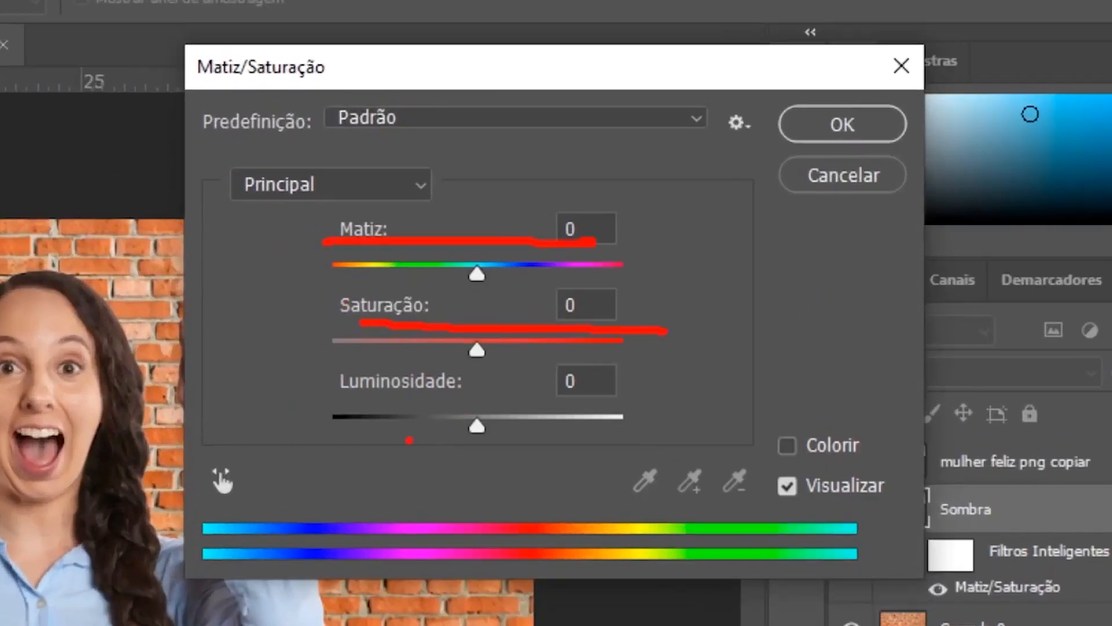
{"action": "key", "text": "y"}
{"action": "left_click_drag", "start_coordinate": [308, 356], "coordinate": [679, 439]}
{"action": "key", "text": "Escape"}
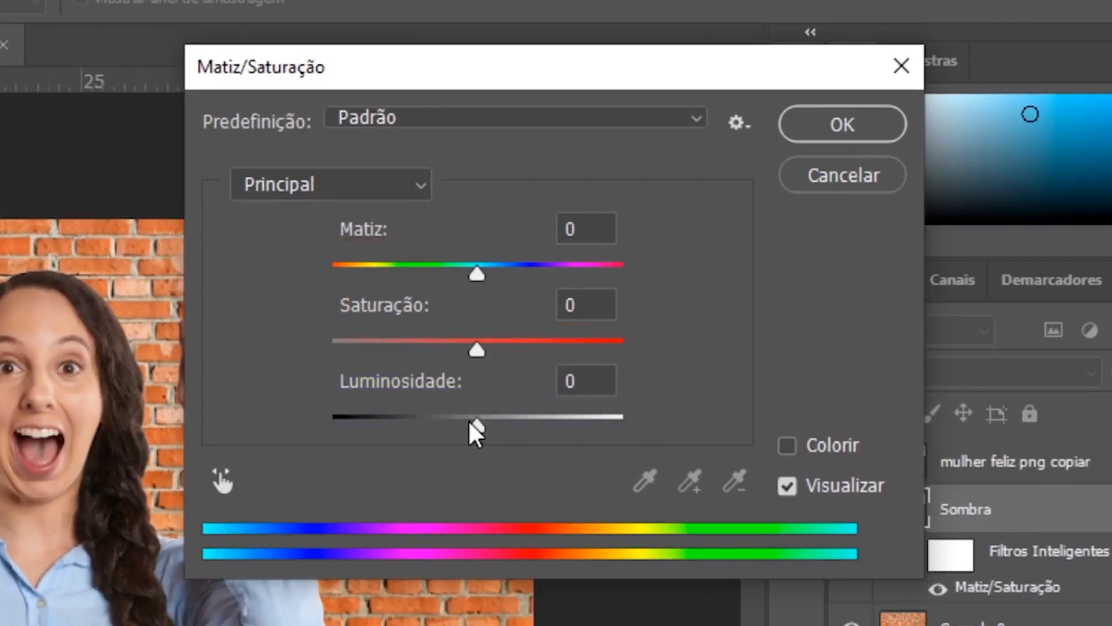
{"action": "left_click_drag", "start_coordinate": [475, 427], "coordinate": [270, 427]}
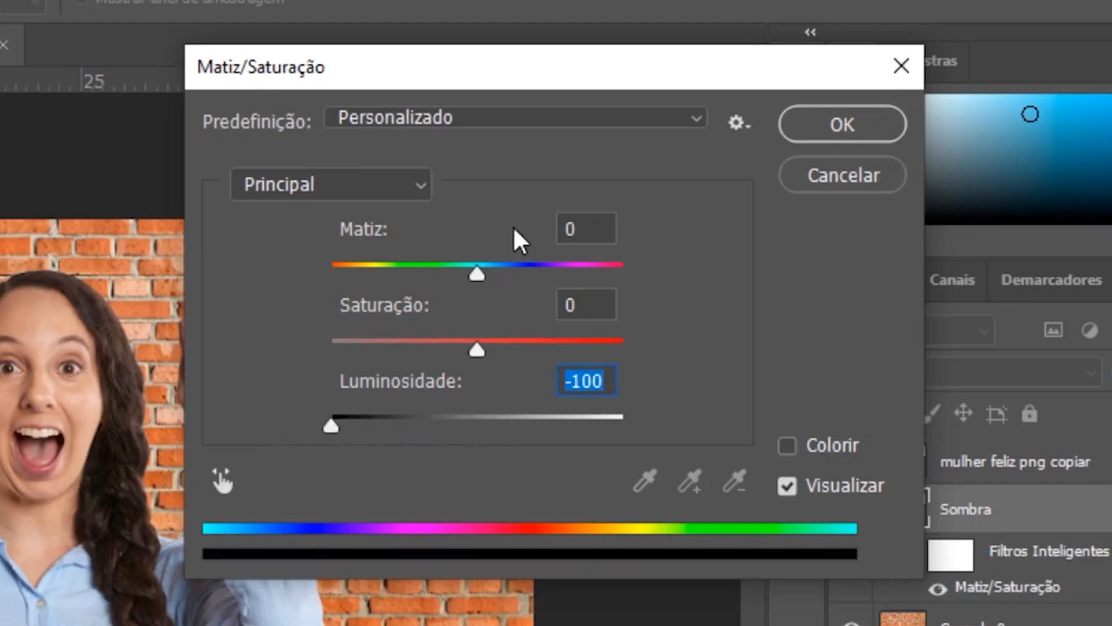
{"action": "left_click", "coordinate": [857, 128]}
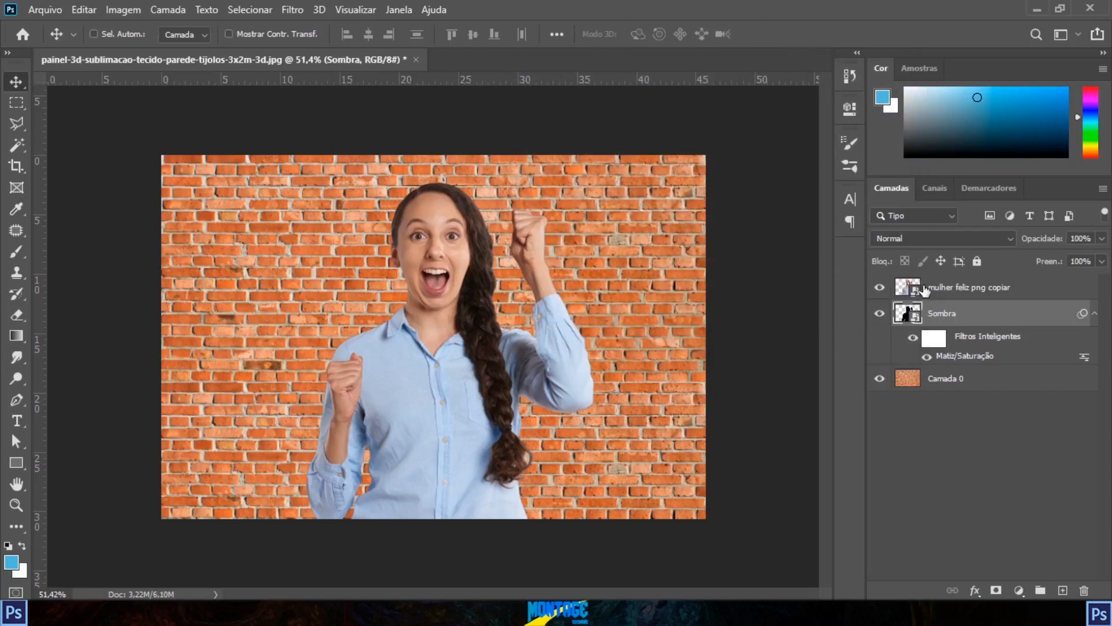
Try different offsets for the Sombra silhouette and leave it shifted slightly to the left behind the woman.
{"action": "left_click", "coordinate": [959, 293]}
{"action": "left_click", "coordinate": [963, 313]}
{"action": "left_click_drag", "start_coordinate": [432, 239], "coordinate": [345, 220]}
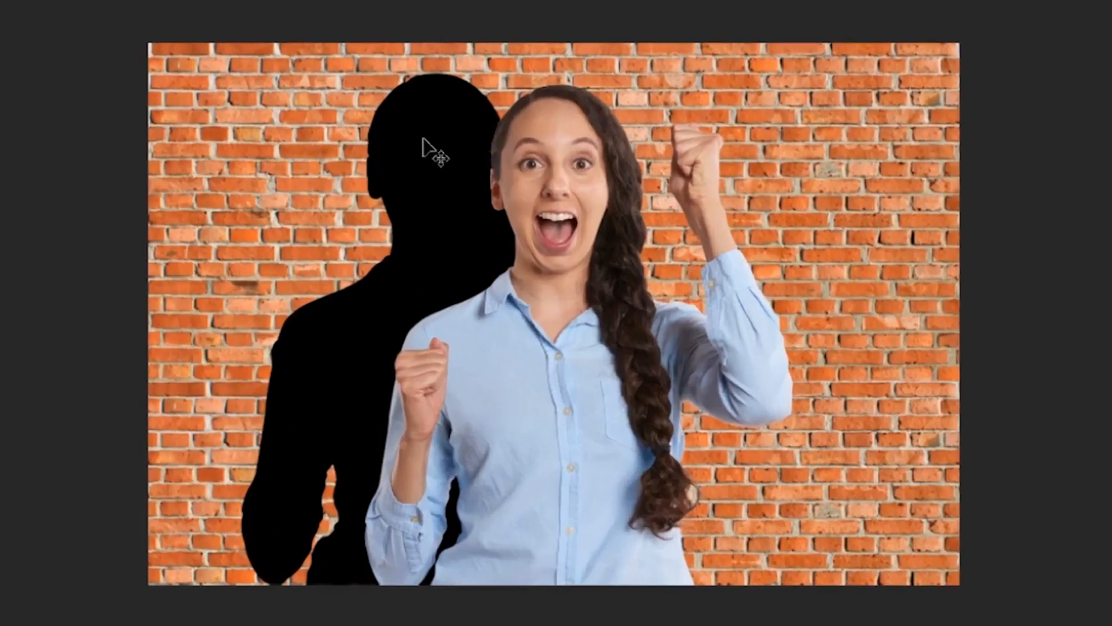
{"action": "key", "text": "ctrl+z"}
{"action": "left_click_drag", "start_coordinate": [547, 188], "coordinate": [520, 203]}
{"action": "key", "text": "ctrl+z"}
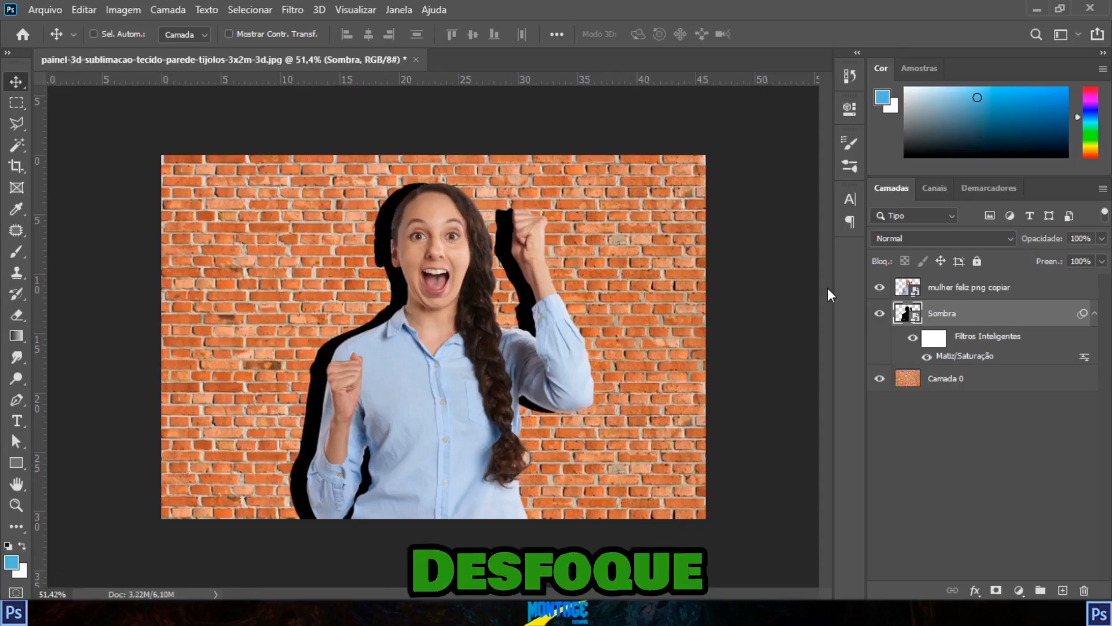
Apply a Desfoque Gaussiano filter with a 19,4 px radius to the Sombra layer.
{"action": "left_click", "coordinate": [288, 9]}
{"action": "mouse_move", "coordinate": [356, 190]}
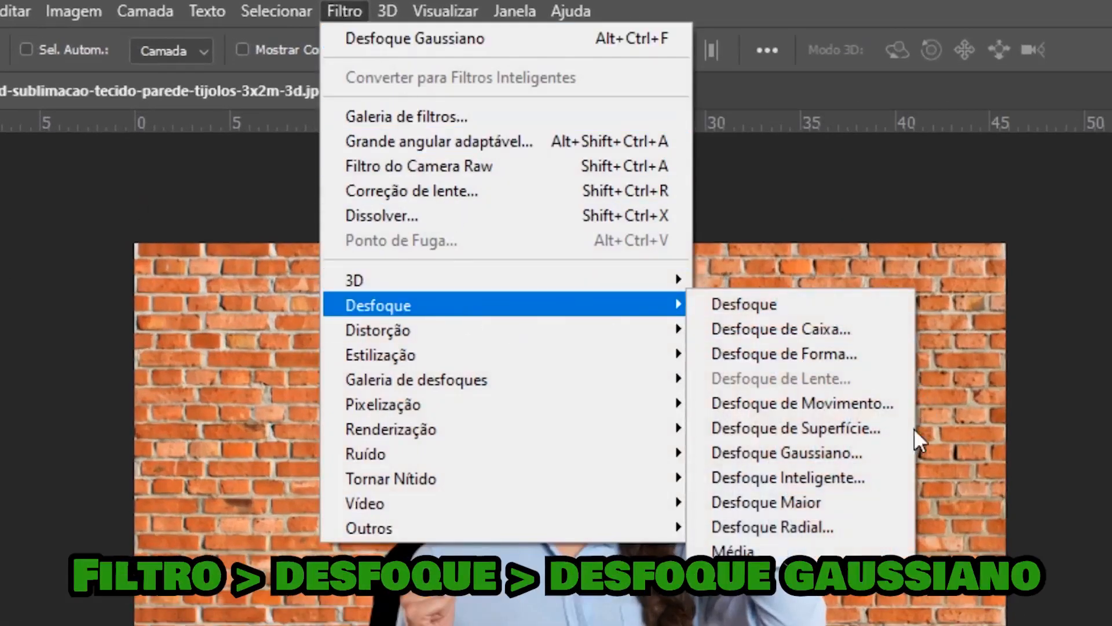
{"action": "left_click", "coordinate": [881, 455]}
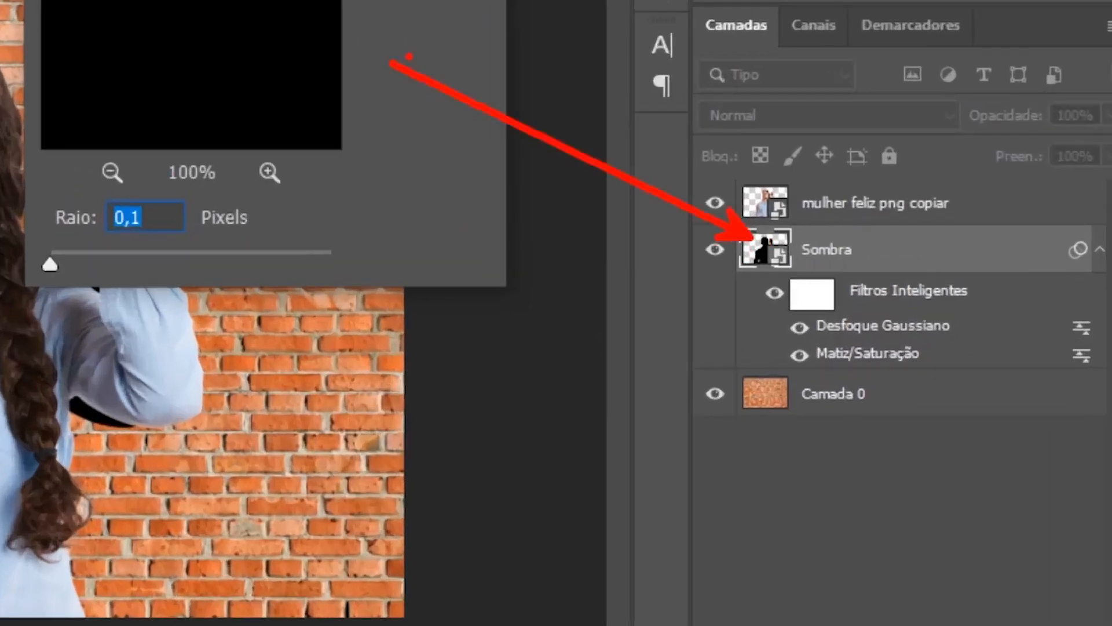
{"action": "key", "text": "Escape"}
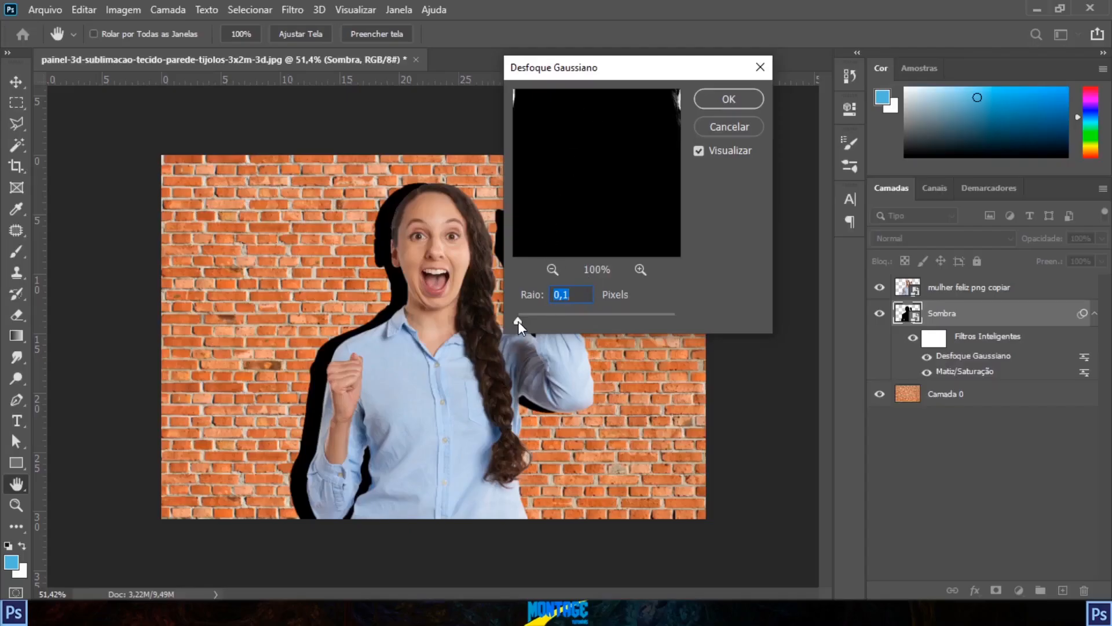
{"action": "left_click_drag", "start_coordinate": [518, 321], "coordinate": [544, 322]}
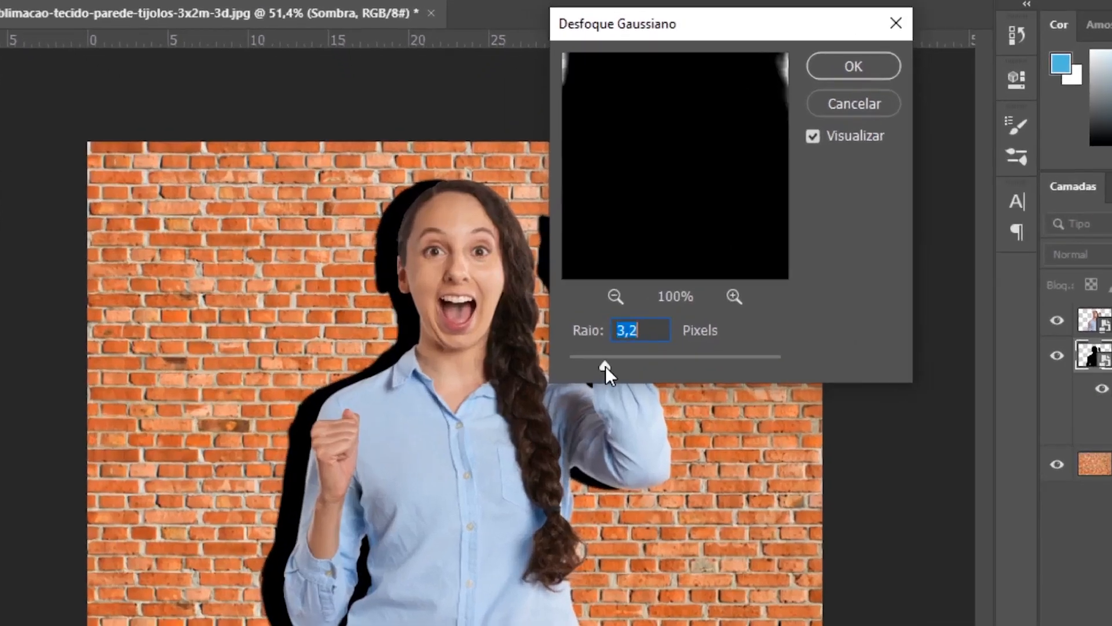
{"action": "left_click_drag", "start_coordinate": [605, 366], "coordinate": [660, 365]}
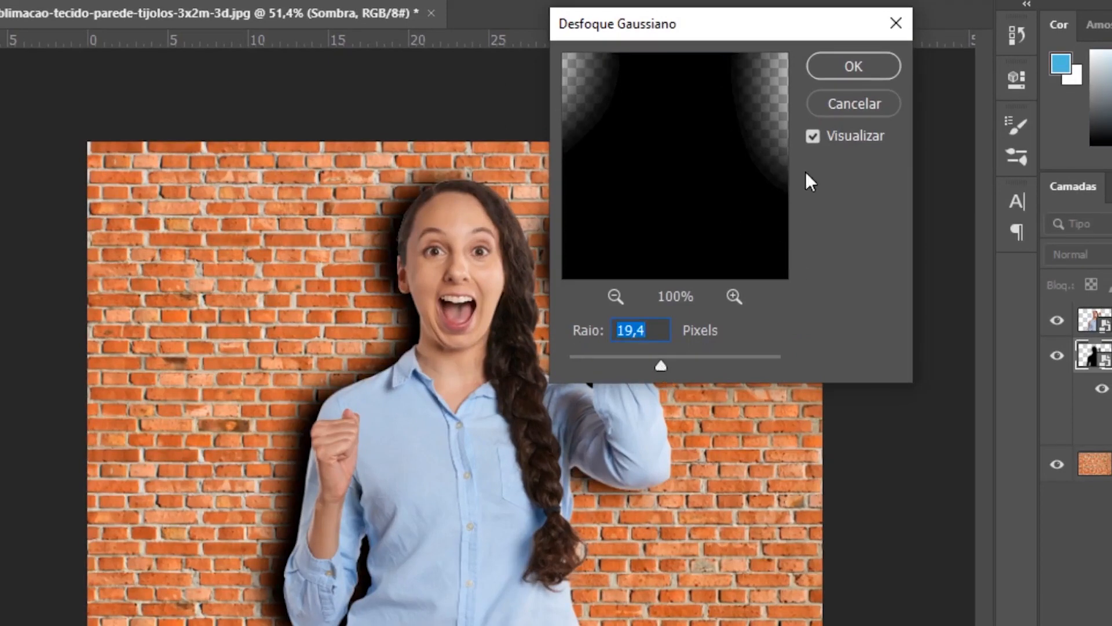
{"action": "left_click", "coordinate": [868, 68]}
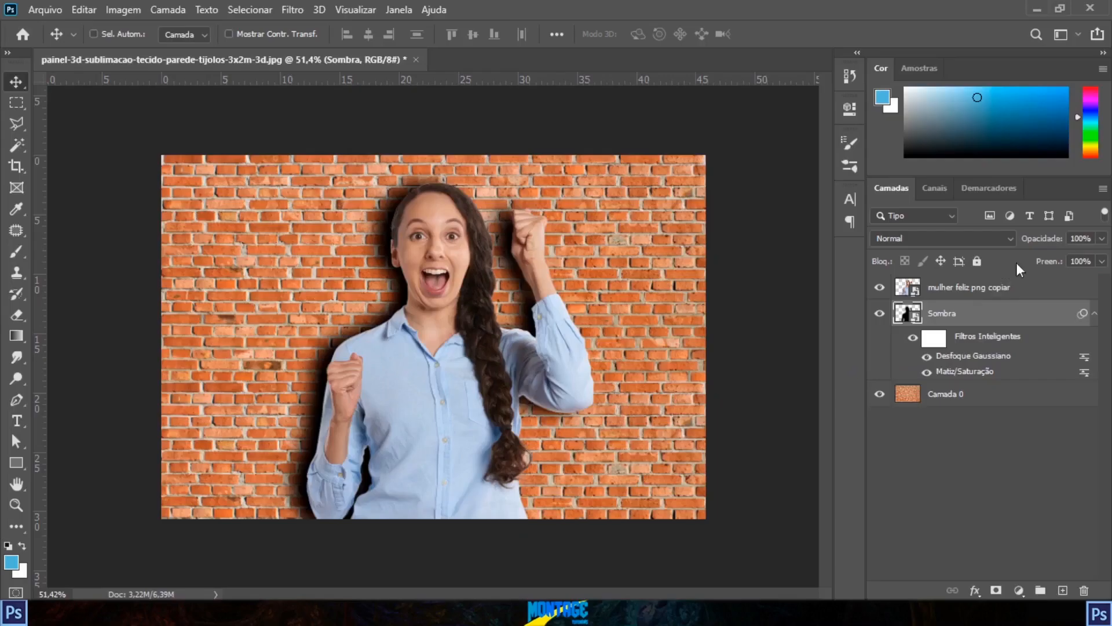
Lower the opacity of the Sombra layer to 50%.
{"action": "left_click", "coordinate": [1102, 238]}
{"action": "left_click_drag", "start_coordinate": [1099, 262], "coordinate": [1061, 259]}
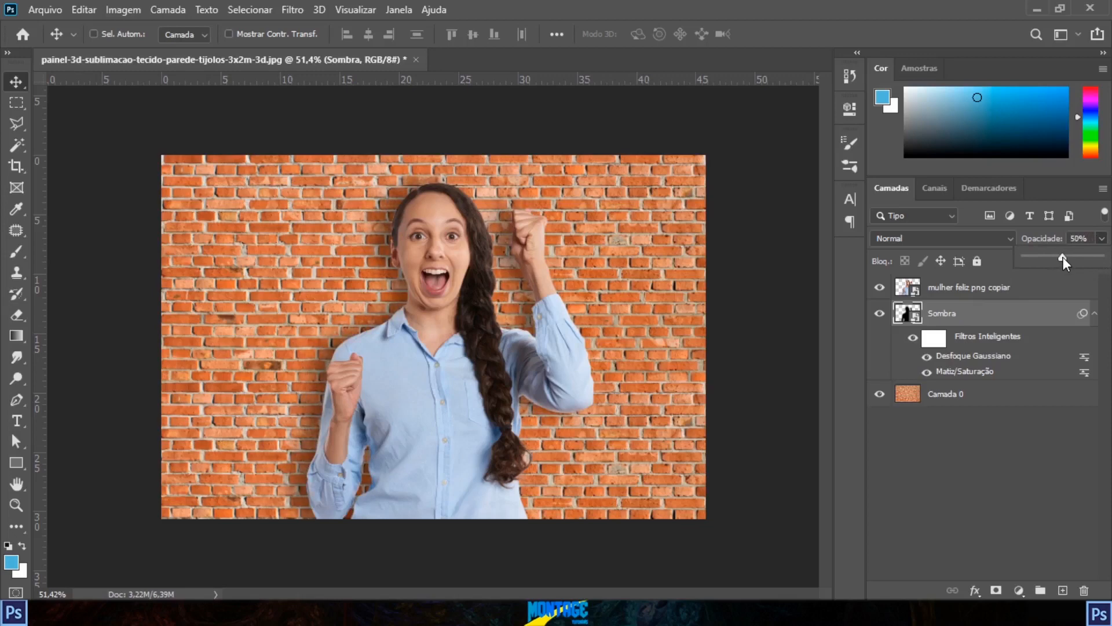
Set the Sombra layer's opacity to 52% and toggle its visibility to compare the woman with and without the shadow.
{"action": "left_click_drag", "start_coordinate": [1069, 256], "coordinate": [1064, 257]}
{"action": "left_click", "coordinate": [962, 458]}
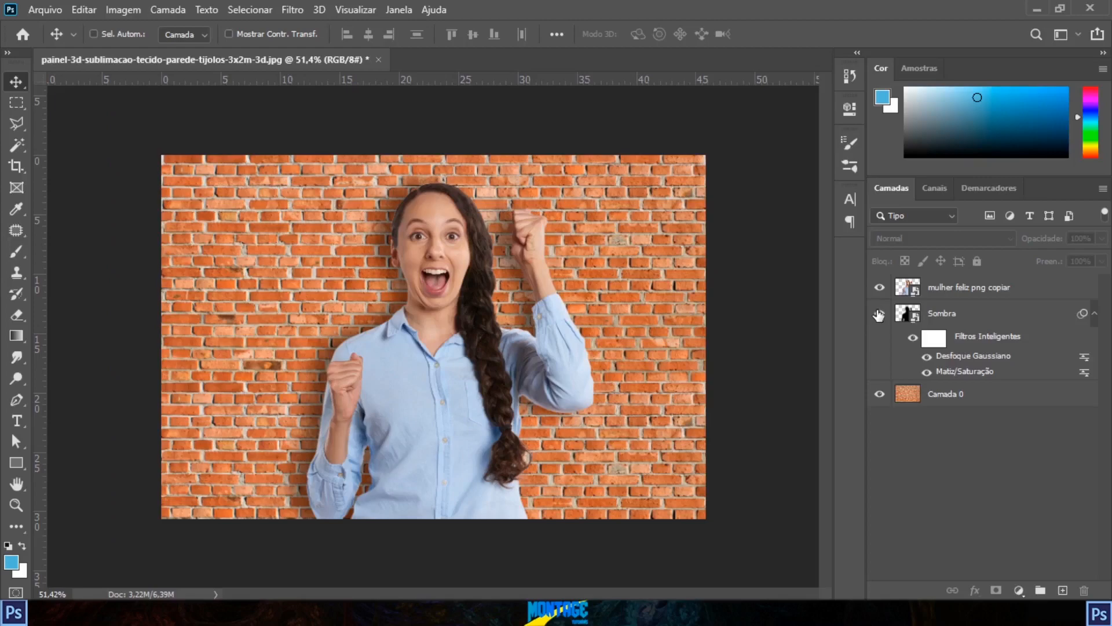
{"action": "left_click", "coordinate": [879, 313]}
{"action": "left_click", "coordinate": [393, 313]}
{"action": "left_click", "coordinate": [536, 245]}
{"action": "left_click", "coordinate": [959, 318]}
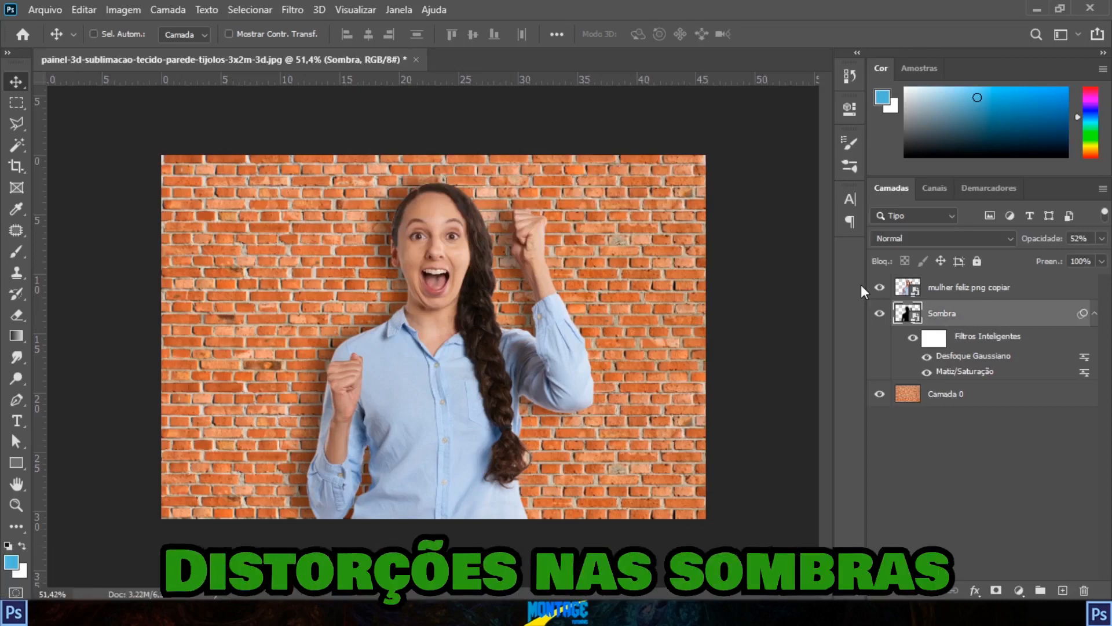
{"action": "key", "text": "ctrl+t"}
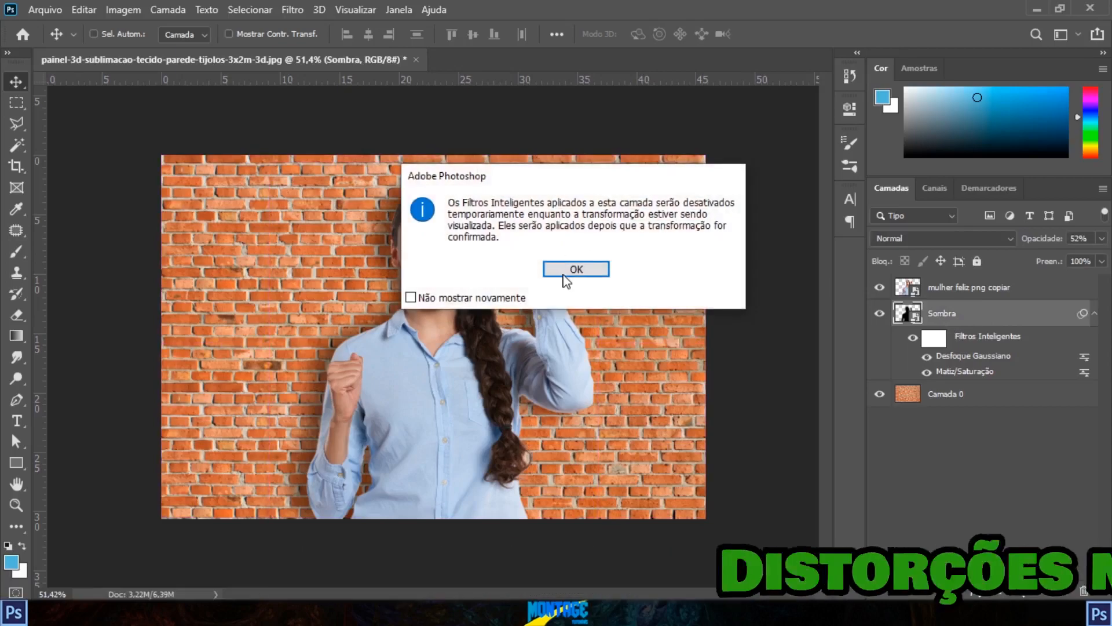
{"action": "left_click", "coordinate": [566, 269]}
{"action": "left_click", "coordinate": [830, 34]}
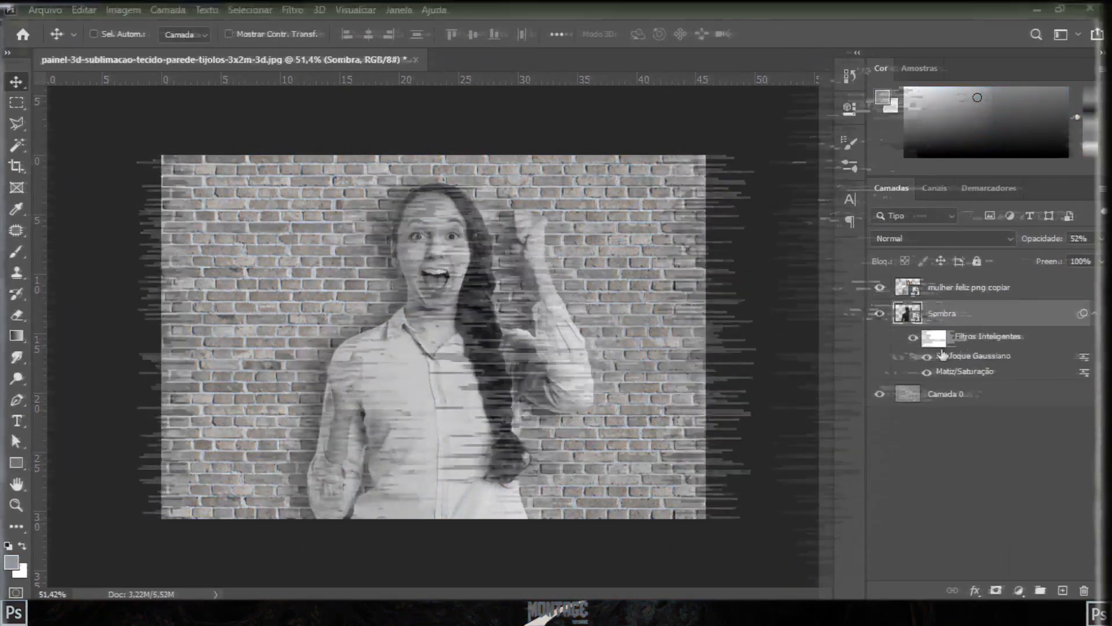
Rasterize the Sombra layer and distort its silhouette so the shadow slants low across the wall to the woman's left side of the picture.
{"action": "right_click", "coordinate": [979, 313]}
{"action": "left_click", "coordinate": [861, 303]}
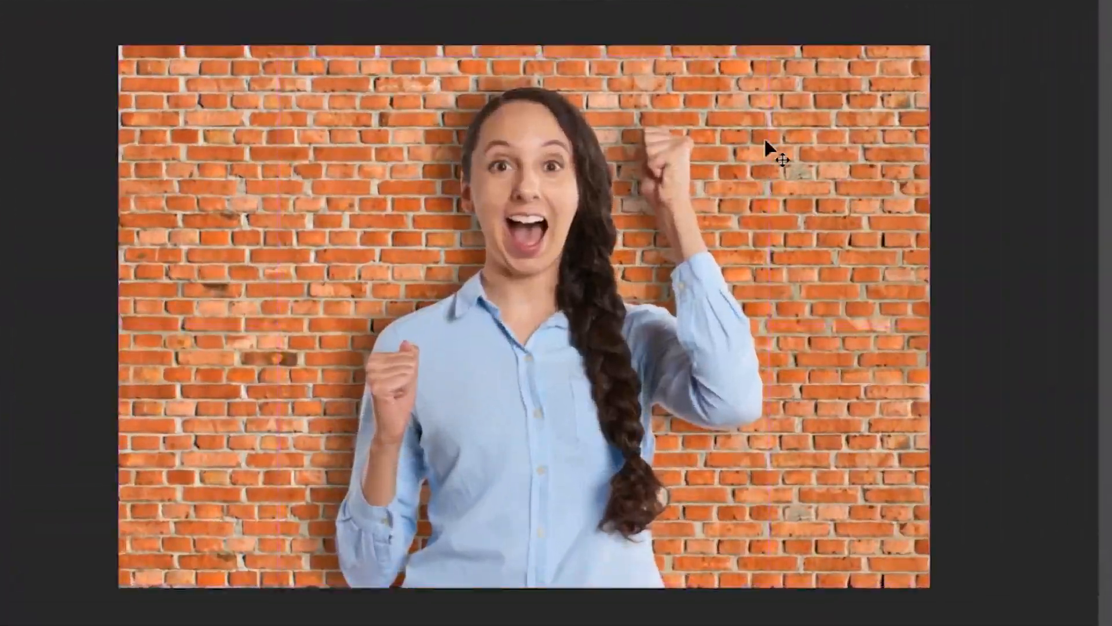
{"action": "key", "text": "ctrl+t"}
{"action": "left_click_drag", "start_coordinate": [773, 58], "coordinate": [695, 142]}
{"action": "left_click_drag", "start_coordinate": [281, 58], "coordinate": [212, 313]}
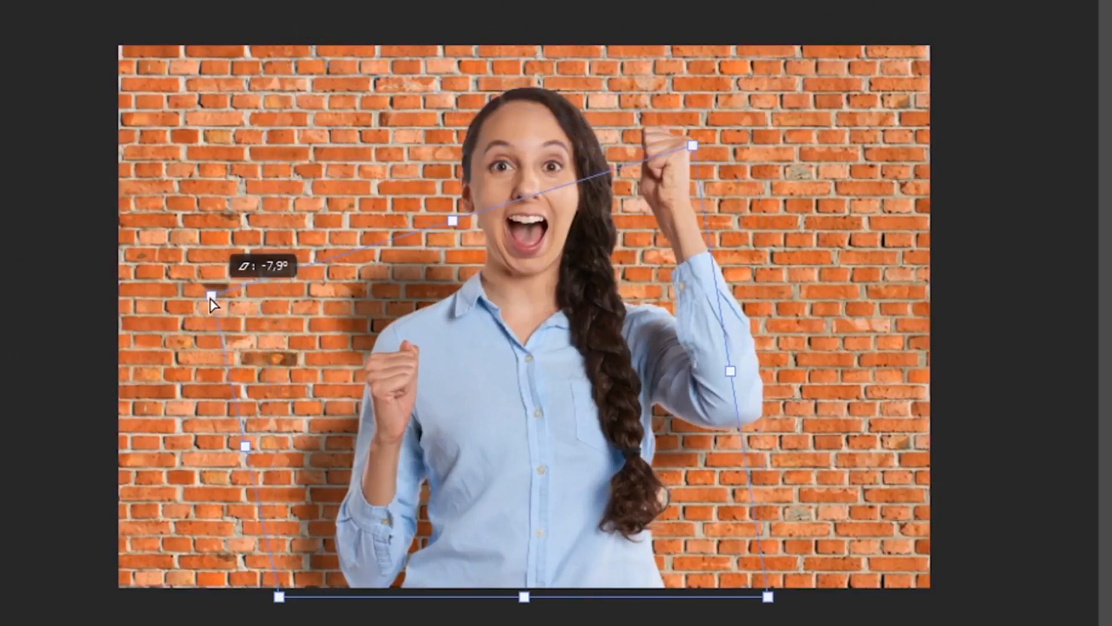
{"action": "left_click_drag", "start_coordinate": [685, 179], "coordinate": [362, 342]}
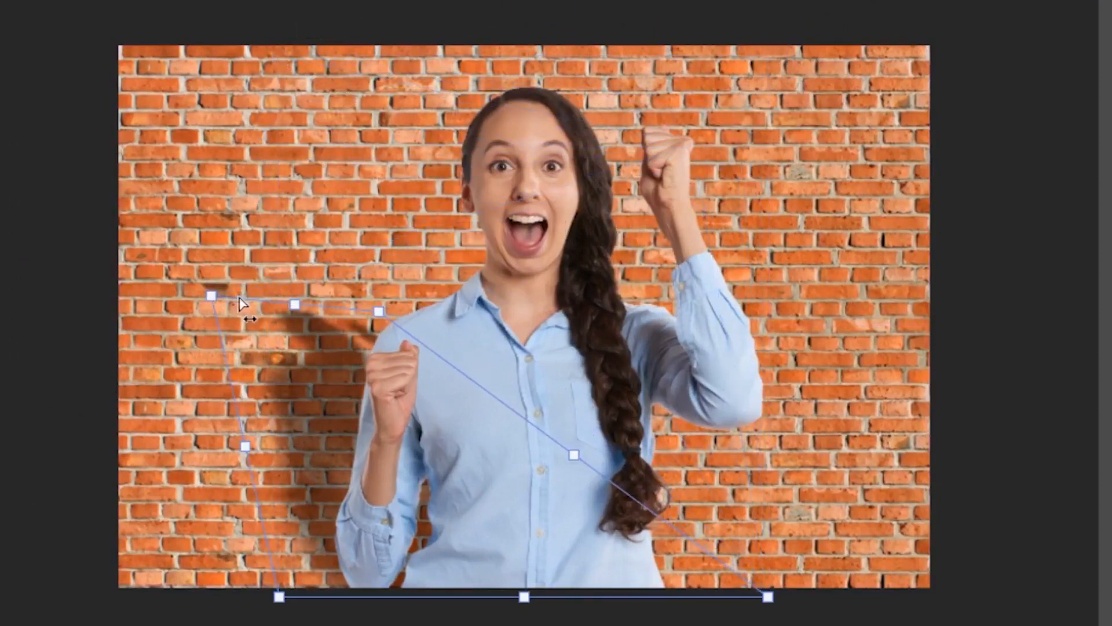
{"action": "left_click_drag", "start_coordinate": [211, 298], "coordinate": [118, 365]}
{"action": "left_click_drag", "start_coordinate": [426, 444], "coordinate": [388, 427]}
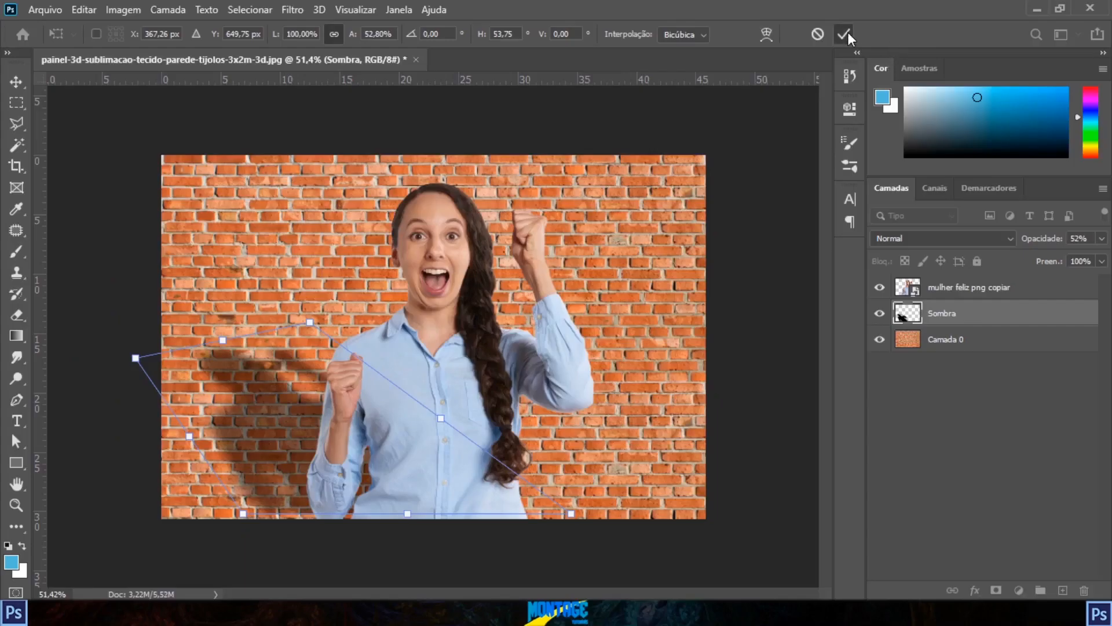
{"action": "left_click", "coordinate": [847, 34]}
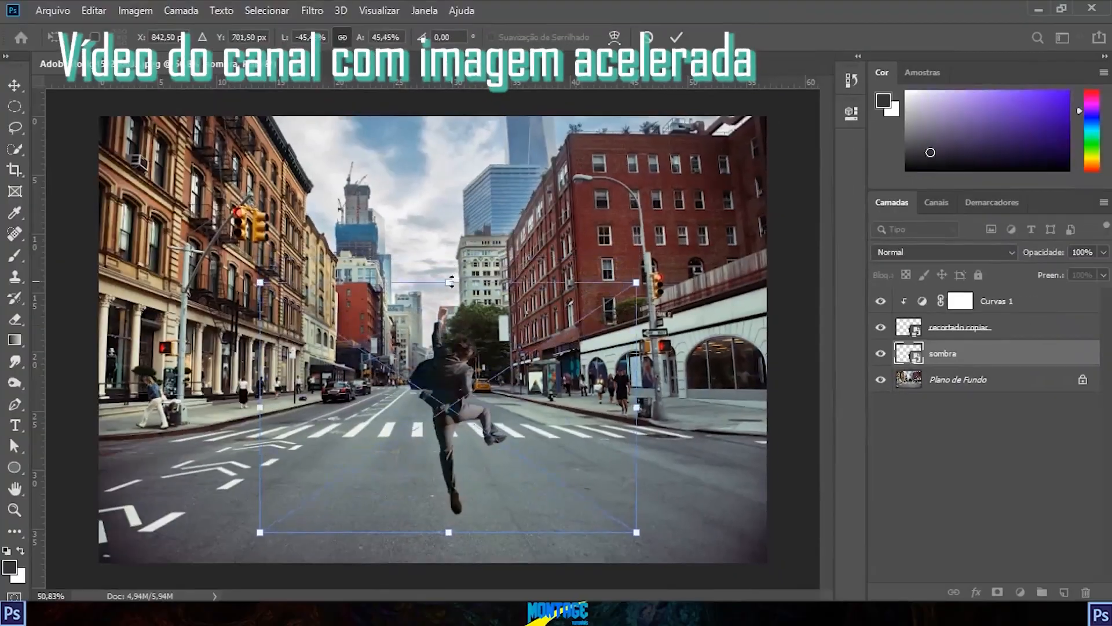
Squash the sombra layer vertically to about 17,58% height beneath the jumping man on the street with Free Transform.
{"action": "left_click_drag", "start_coordinate": [450, 411], "coordinate": [449, 429]}
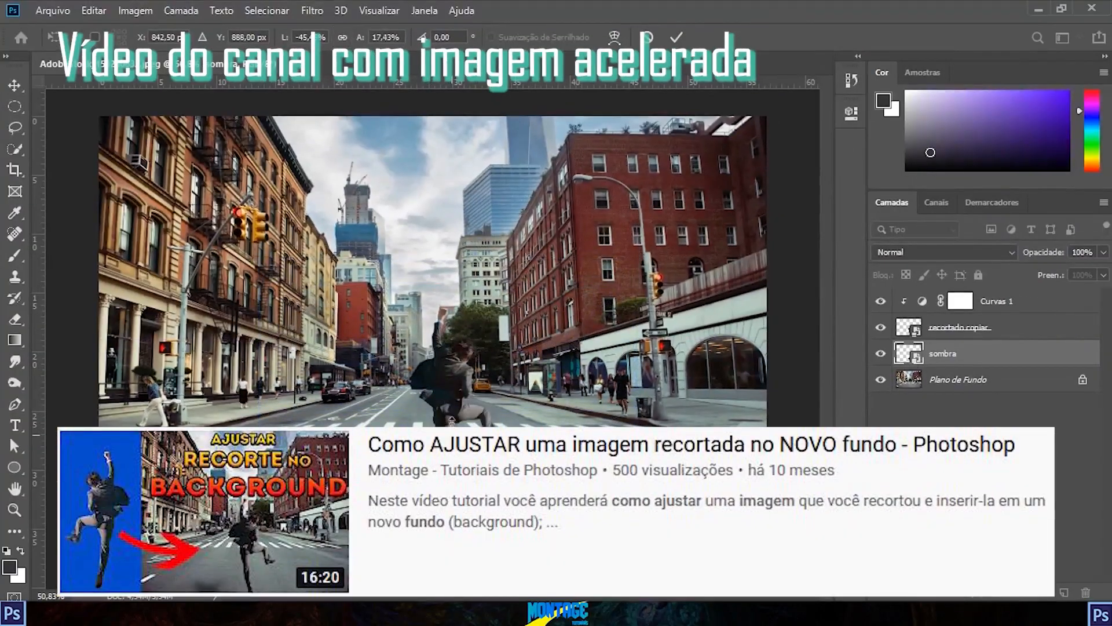
{"action": "left_click_drag", "start_coordinate": [918, 347], "coordinate": [924, 349]}
{"action": "left_click_drag", "start_coordinate": [927, 355], "coordinate": [1060, 297]}
{"action": "key", "text": "Escape"}
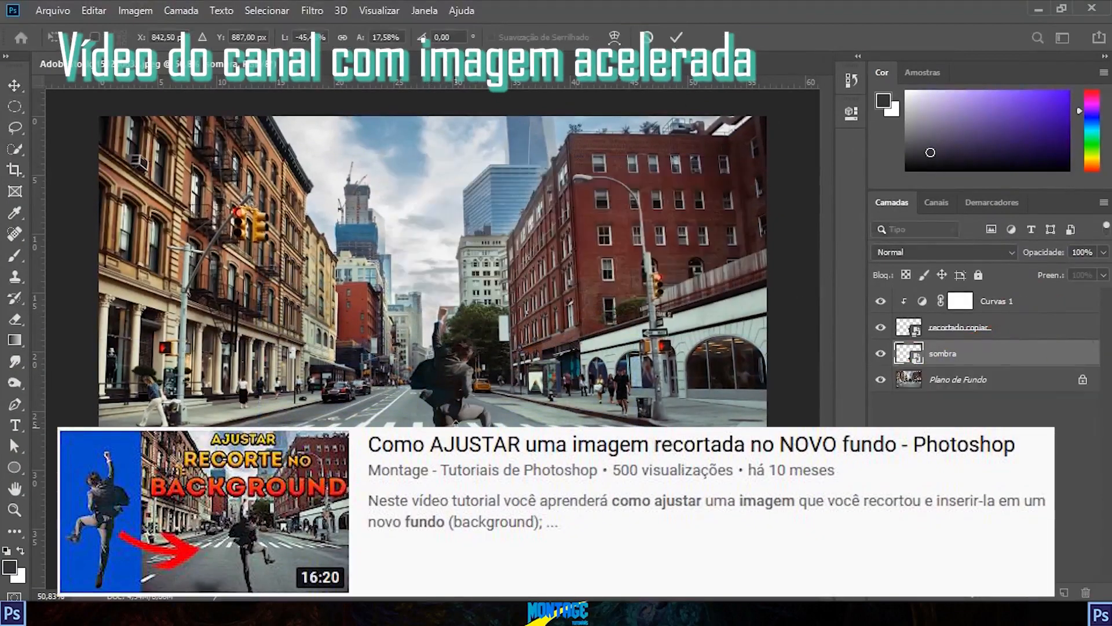
{"action": "left_click_drag", "start_coordinate": [448, 437], "coordinate": [448, 461]}
{"action": "left_click_drag", "start_coordinate": [547, 427], "coordinate": [792, 315]}
{"action": "key", "text": "Escape"}
Rotate and skew the flattened sombra figure so it lies on the road beside the jumping man's foot.
{"action": "left_click_drag", "start_coordinate": [249, 440], "coordinate": [600, 355]}
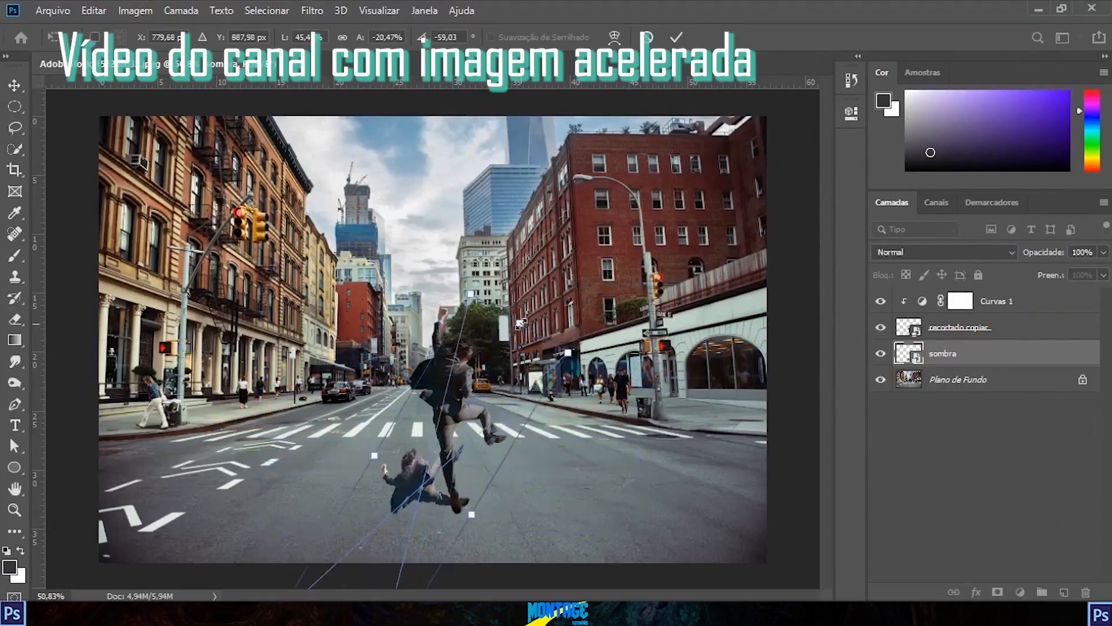
{"action": "mouse_move", "coordinate": [424, 470]}
{"action": "left_mouse_down"}
{"action": "mouse_move", "coordinate": [405, 486]}
{"action": "mouse_move", "coordinate": [331, 493]}
{"action": "left_mouse_up"}
{"action": "left_click_drag", "start_coordinate": [407, 460], "coordinate": [409, 441]}
{"action": "left_click_drag", "start_coordinate": [388, 442], "coordinate": [385, 442]}
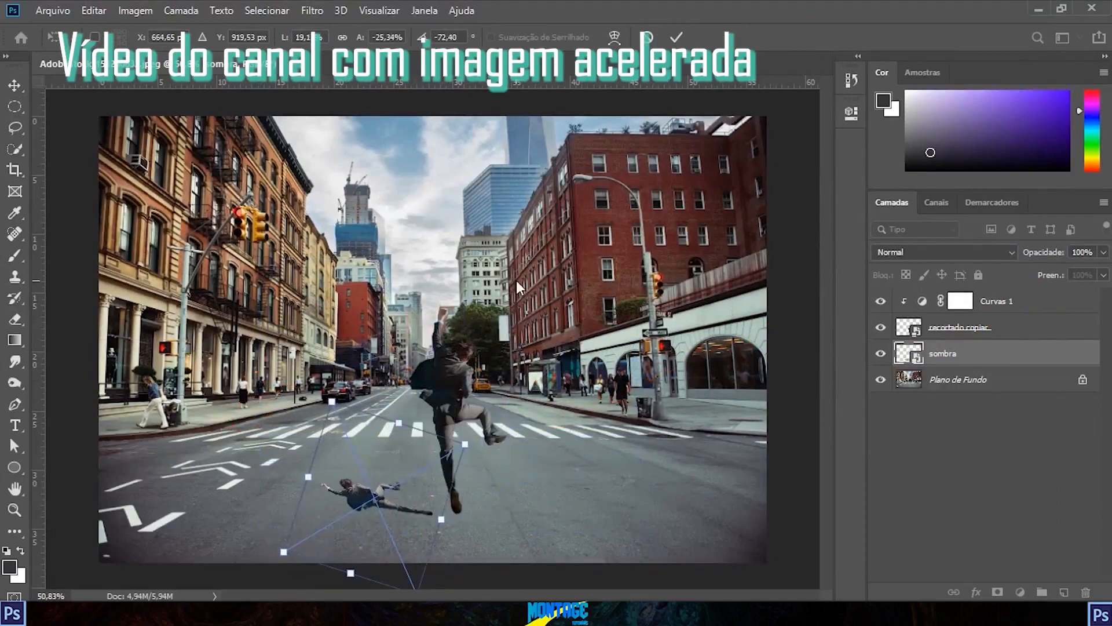
{"action": "key", "text": "Return"}
Turn the sombra figure into a solid black silhouette with a Matiz/Saturação adjustment.
{"action": "key", "text": "ctrl+u"}
{"action": "scroll", "coordinate": [250, 399], "scroll_direction": "up", "scroll_amount": 10}
{"action": "scroll", "coordinate": [193, 423], "scroll_direction": "down", "scroll_amount": 9}
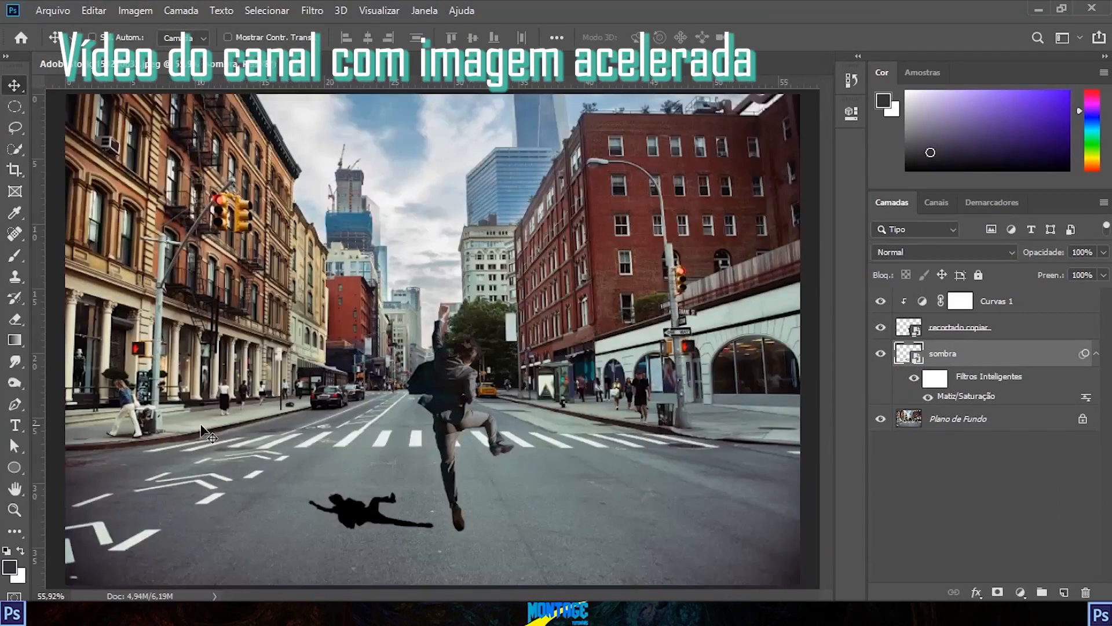
Soften the black silhouette on the road with a Desfoque Gaussiano filter.
{"action": "left_click", "coordinate": [313, 10]}
{"action": "mouse_move", "coordinate": [336, 194]}
{"action": "left_click", "coordinate": [639, 291]}
{"action": "left_click_drag", "start_coordinate": [801, 328], "coordinate": [838, 326]}
{"action": "left_click", "coordinate": [972, 106]}
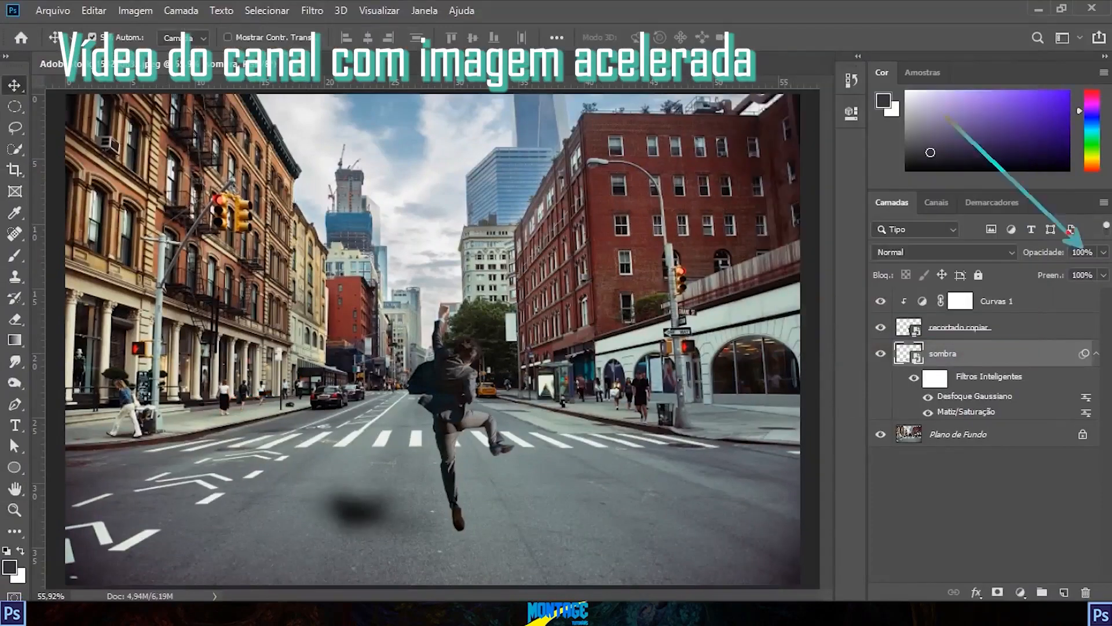
Lower the sombra layer's opacity to 54% and collapse its smart filter list.
{"action": "left_click", "coordinate": [1104, 252]}
{"action": "left_click_drag", "start_coordinate": [1104, 271], "coordinate": [1077, 271]}
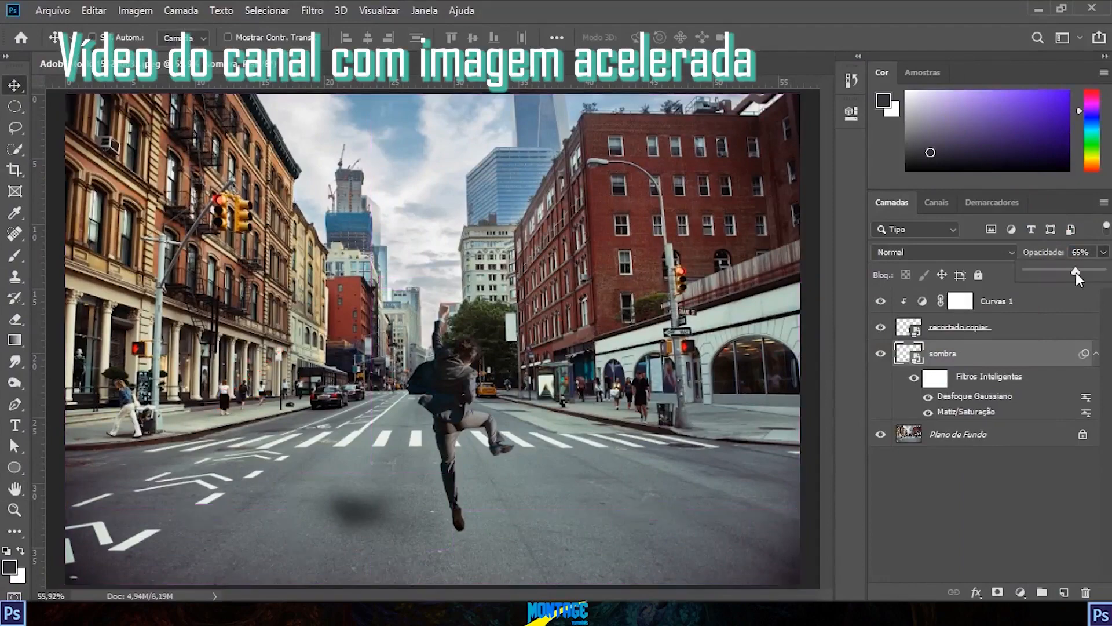
{"action": "left_click", "coordinate": [973, 504]}
{"action": "left_click", "coordinate": [1096, 353]}
{"action": "left_click", "coordinate": [1024, 356]}
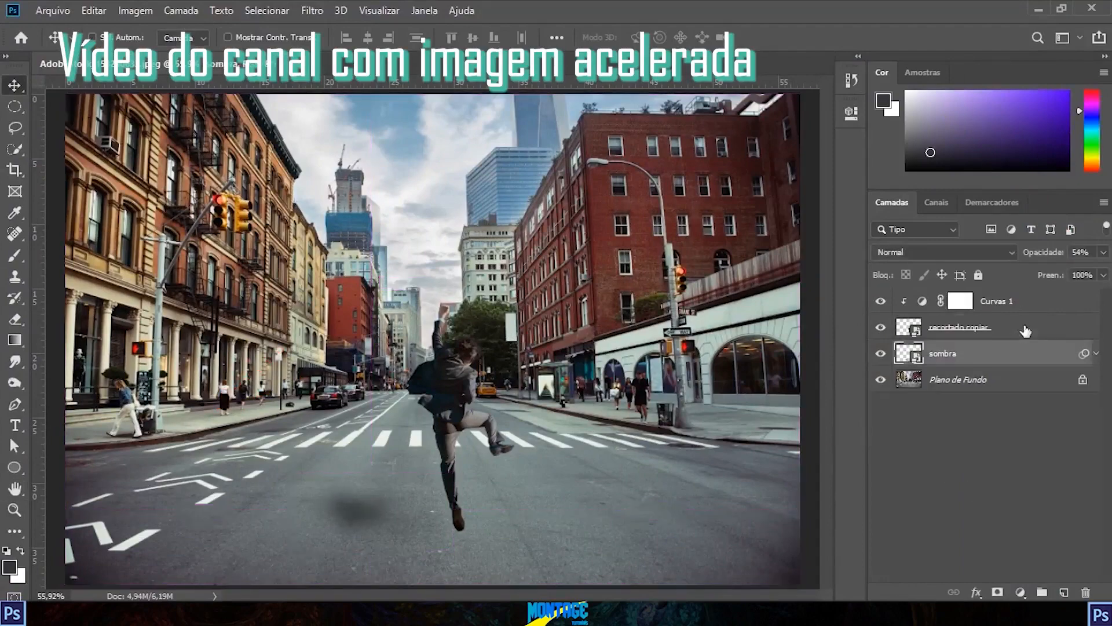
Link the recortado copiar and sombra layers and shift the jumping man together with his shadow slightly left.
{"action": "left_click", "coordinate": [1026, 330], "text": "ctrl"}
{"action": "left_click", "coordinate": [953, 592]}
{"action": "left_click", "coordinate": [1022, 328]}
{"action": "left_click_drag", "start_coordinate": [458, 388], "coordinate": [389, 389]}
{"action": "key", "text": "ctrl+z"}
{"action": "key", "text": "ctrl+t"}
{"action": "key", "text": "Escape"}
{"action": "left_click", "coordinate": [985, 353]}
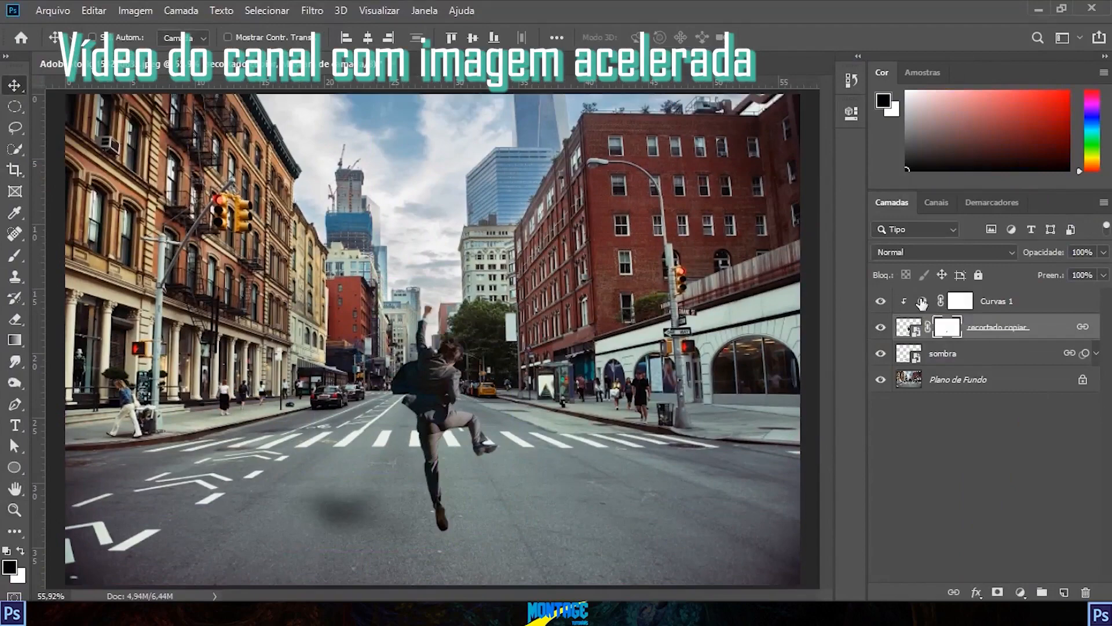
Review the curve settings of the Curvas 1 adjustment layer.
{"action": "double_click", "coordinate": [923, 302]}
{"action": "left_click", "coordinate": [694, 183]}
{"action": "left_click", "coordinate": [875, 313]}
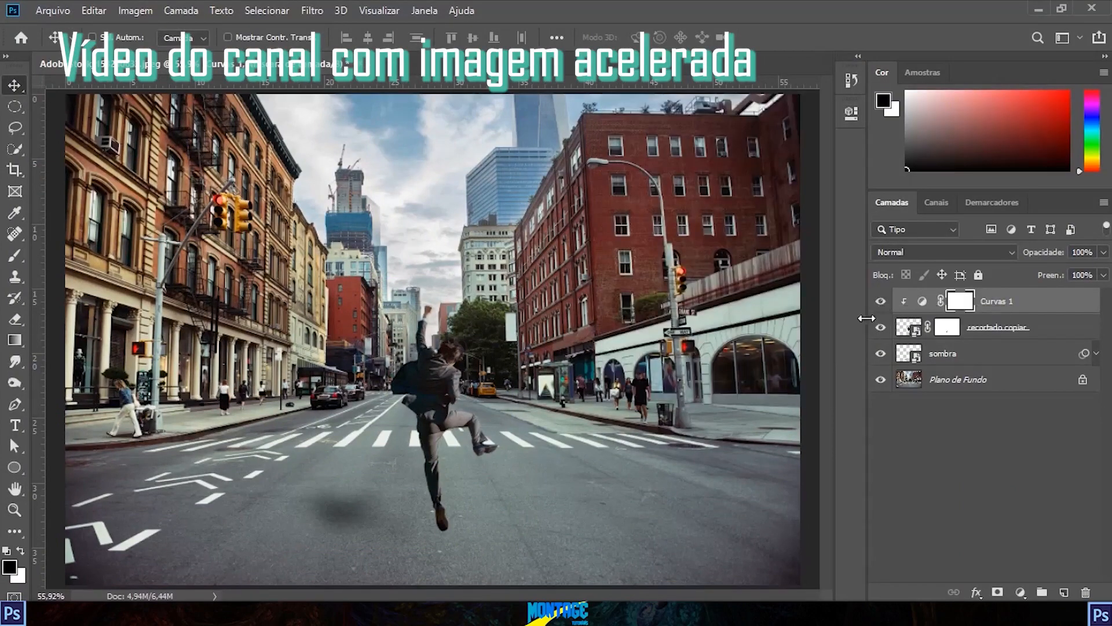